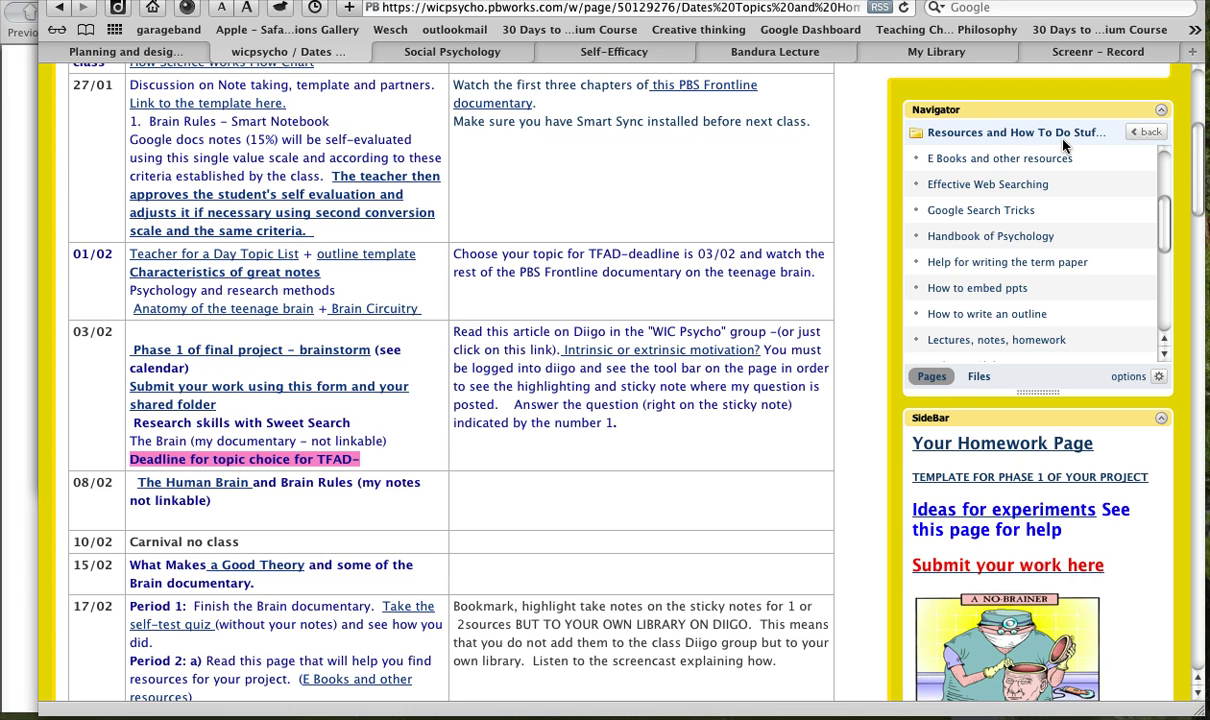
Bring Safari into focus and scroll through the Social Psychology page.
click(1010, 163)
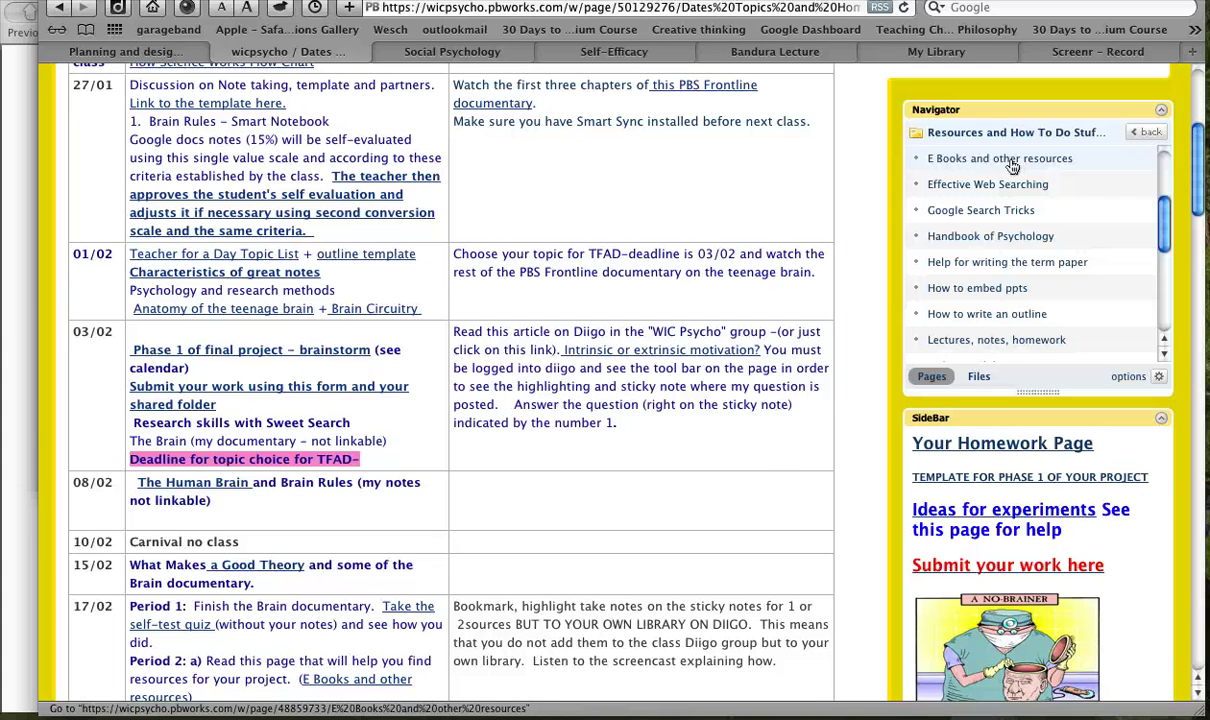
click(474, 54)
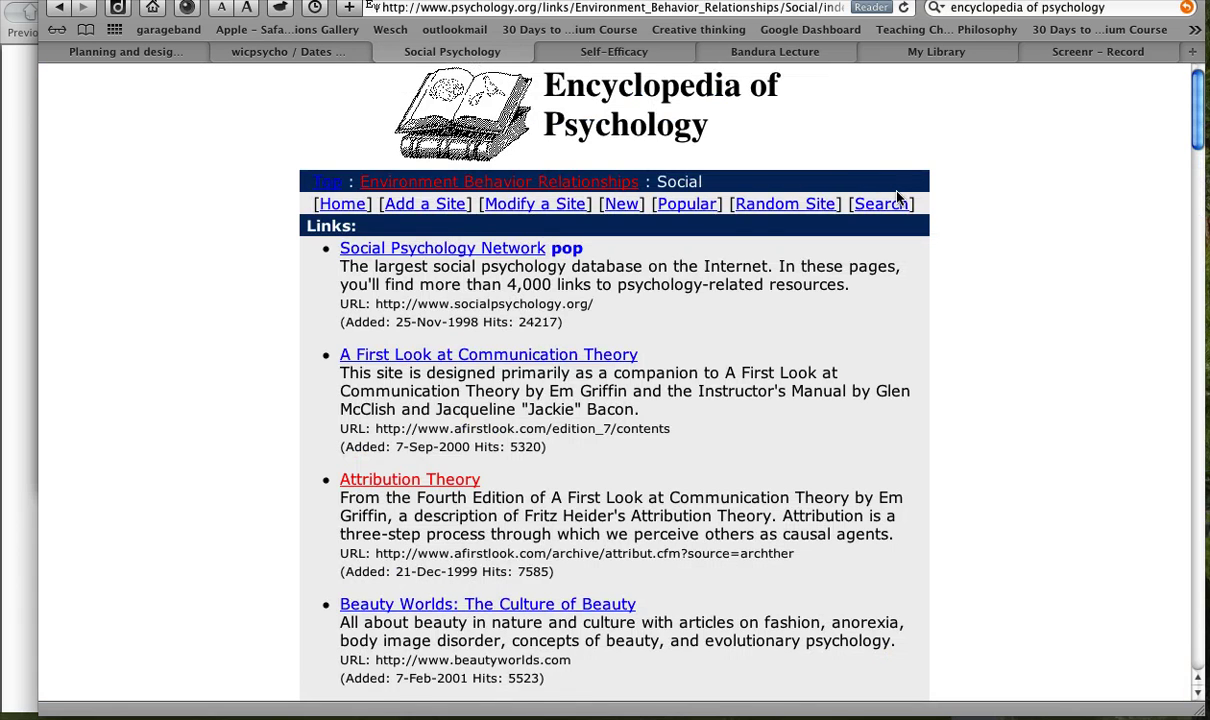
scroll(897, 197, down, 10)
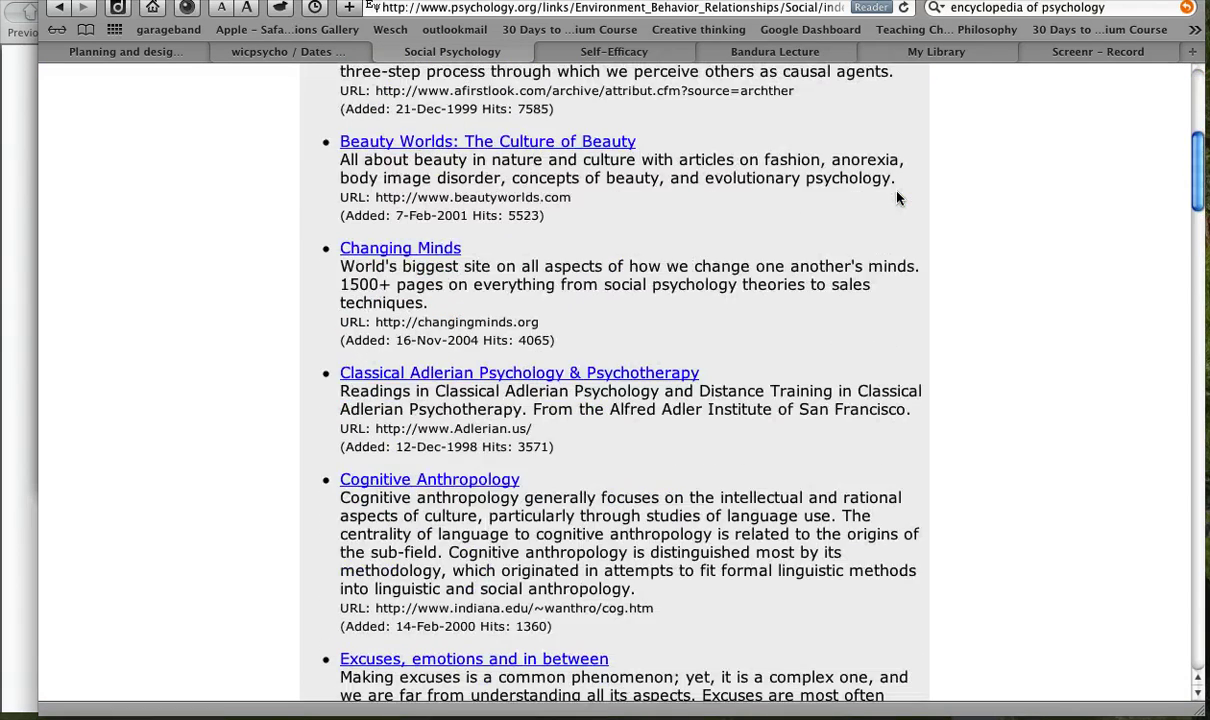
scroll(897, 197, down, 5)
scroll(897, 197, up, 2)
scroll(897, 197, down, 5)
scroll(897, 197, up, 12)
scroll(897, 197, up, 8)
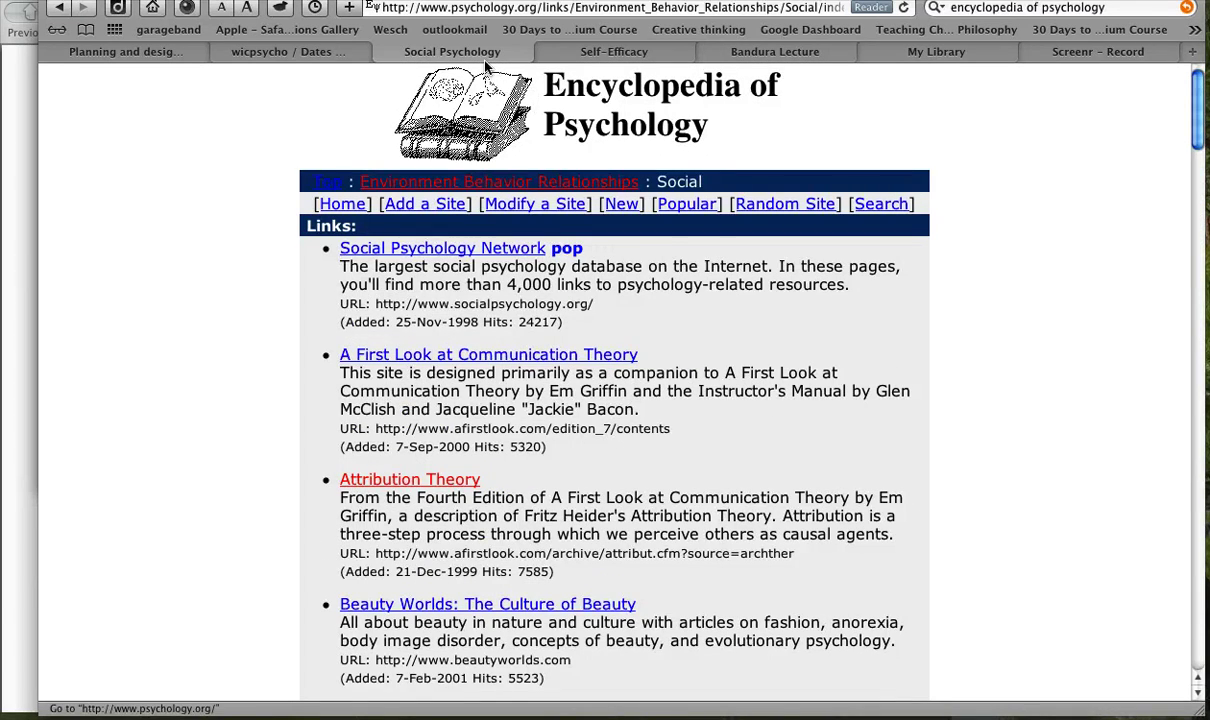
Skim the Self-Efficacy article, then bring up the Bandura Lecture page.
click(609, 52)
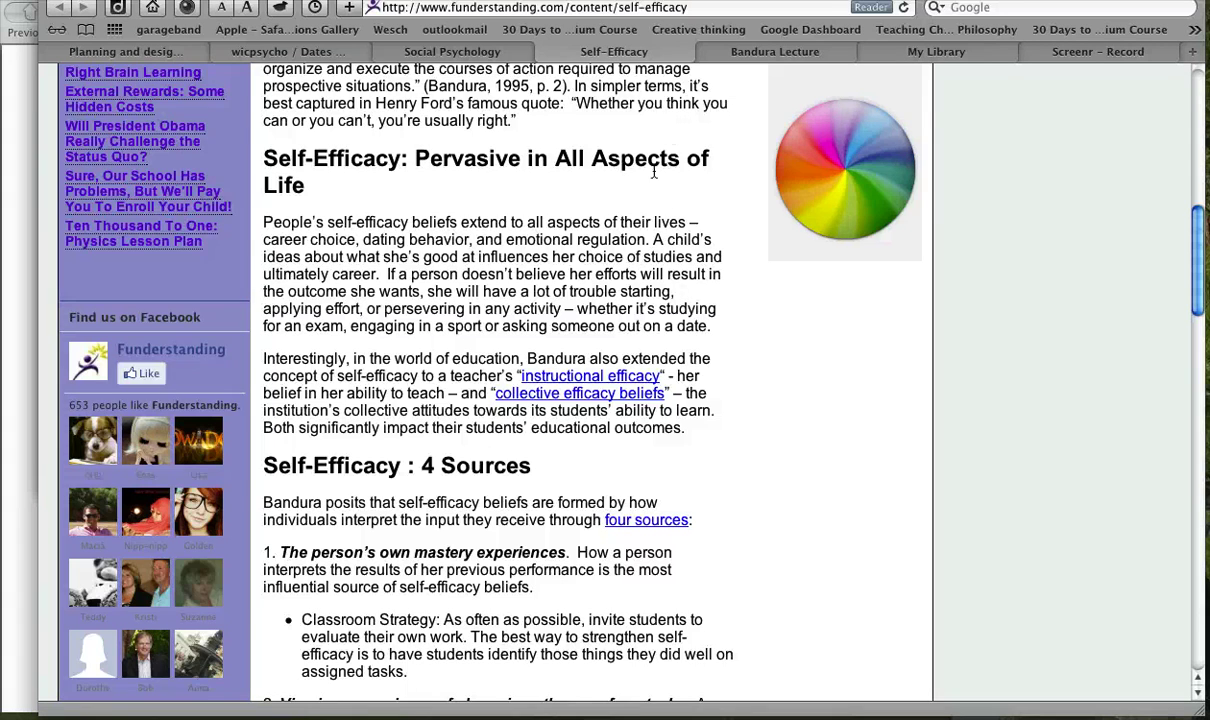
scroll(650, 183, down, 2)
scroll(650, 183, down, 10)
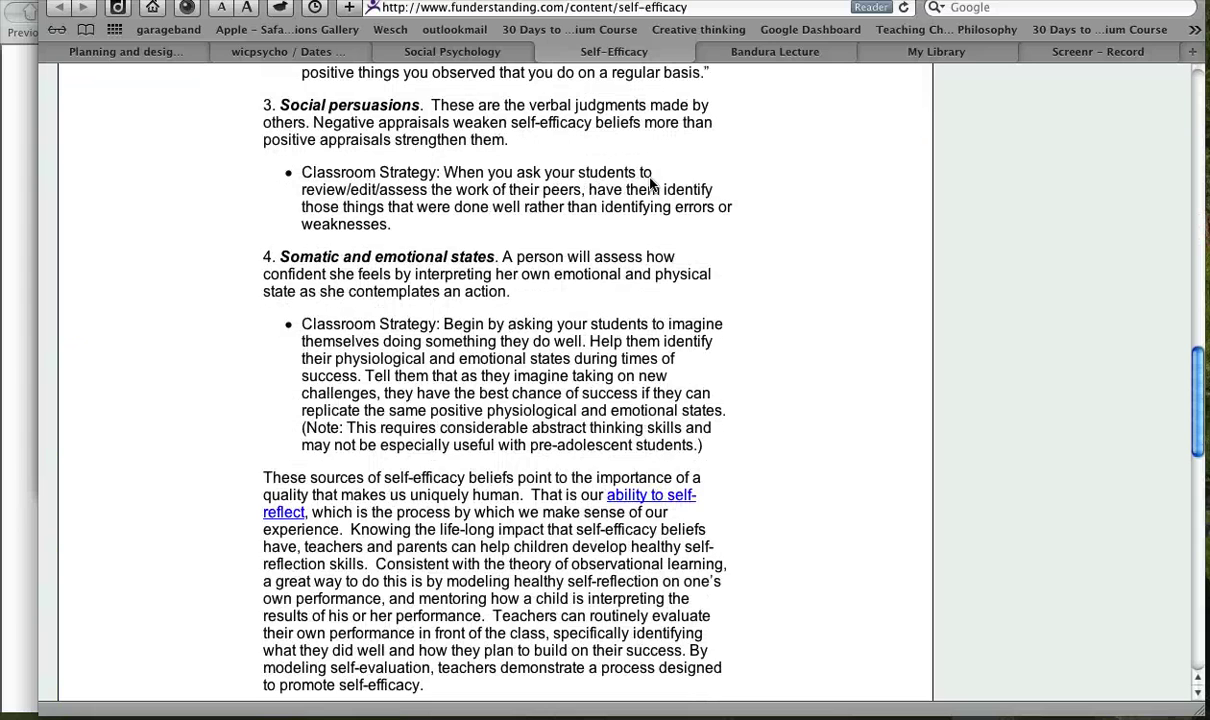
scroll(650, 183, up, 15)
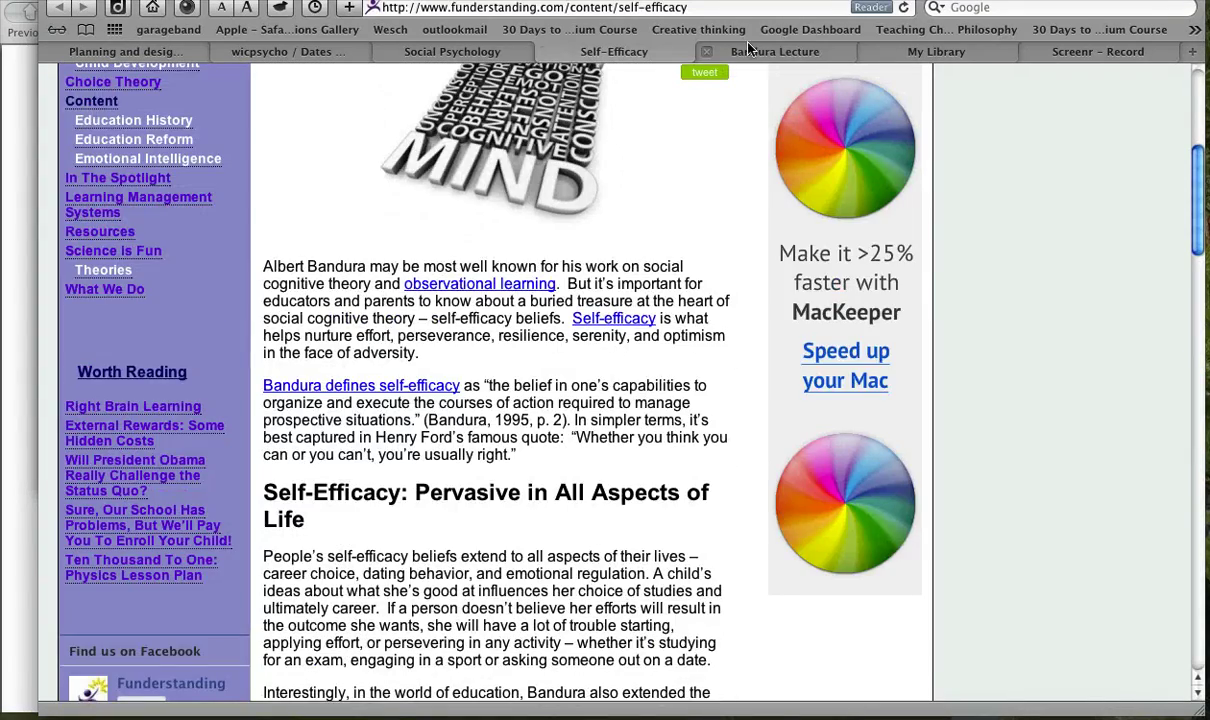
click(770, 51)
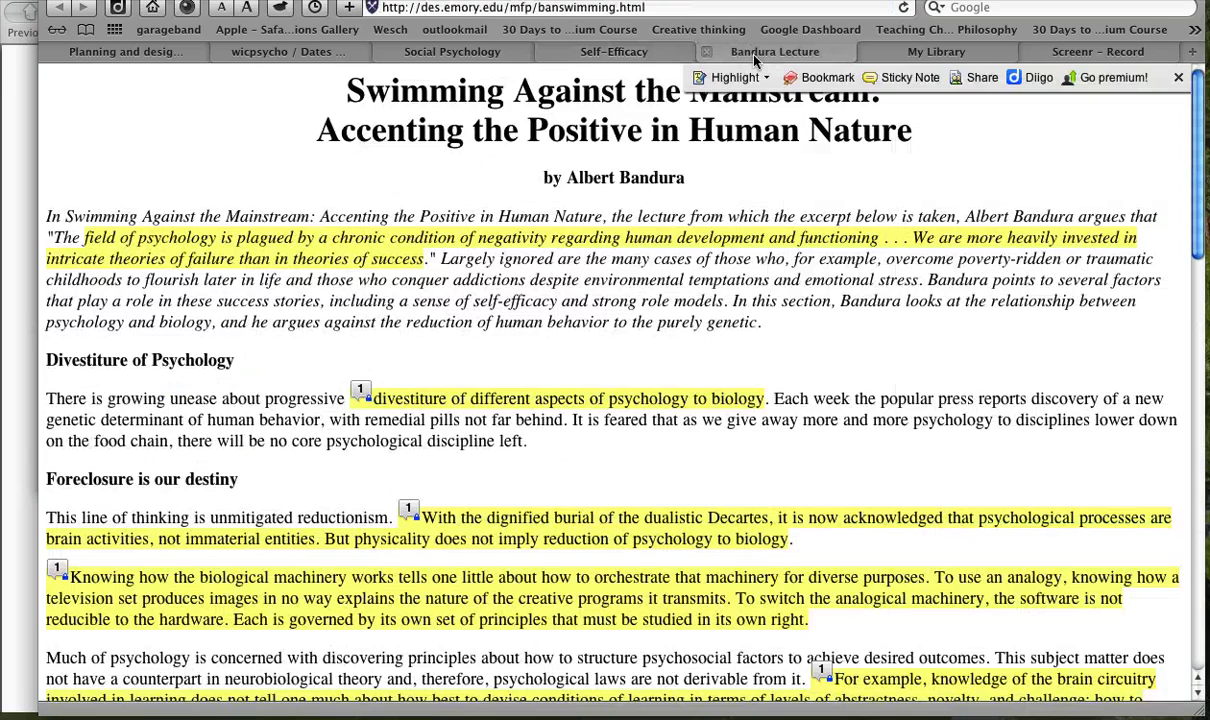
Close the Self-Efficacy and Social Psychology tabs, then hide and restore the Diigo toolbar.
click(547, 52)
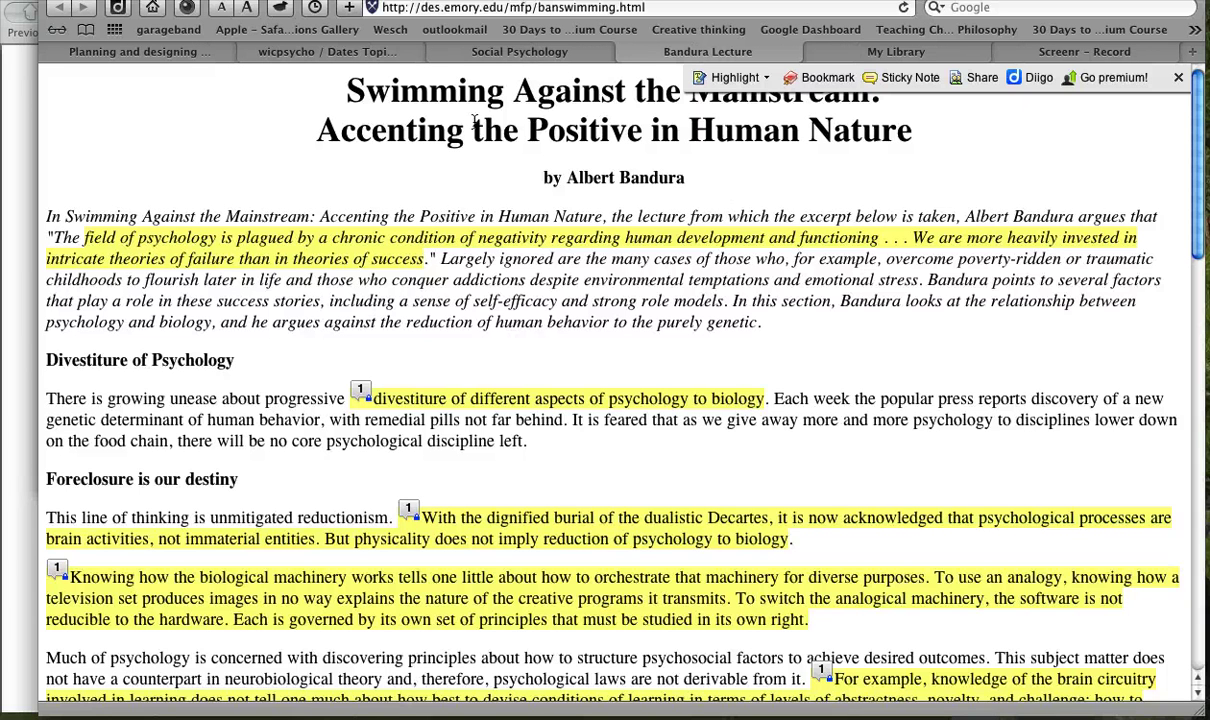
click(436, 57)
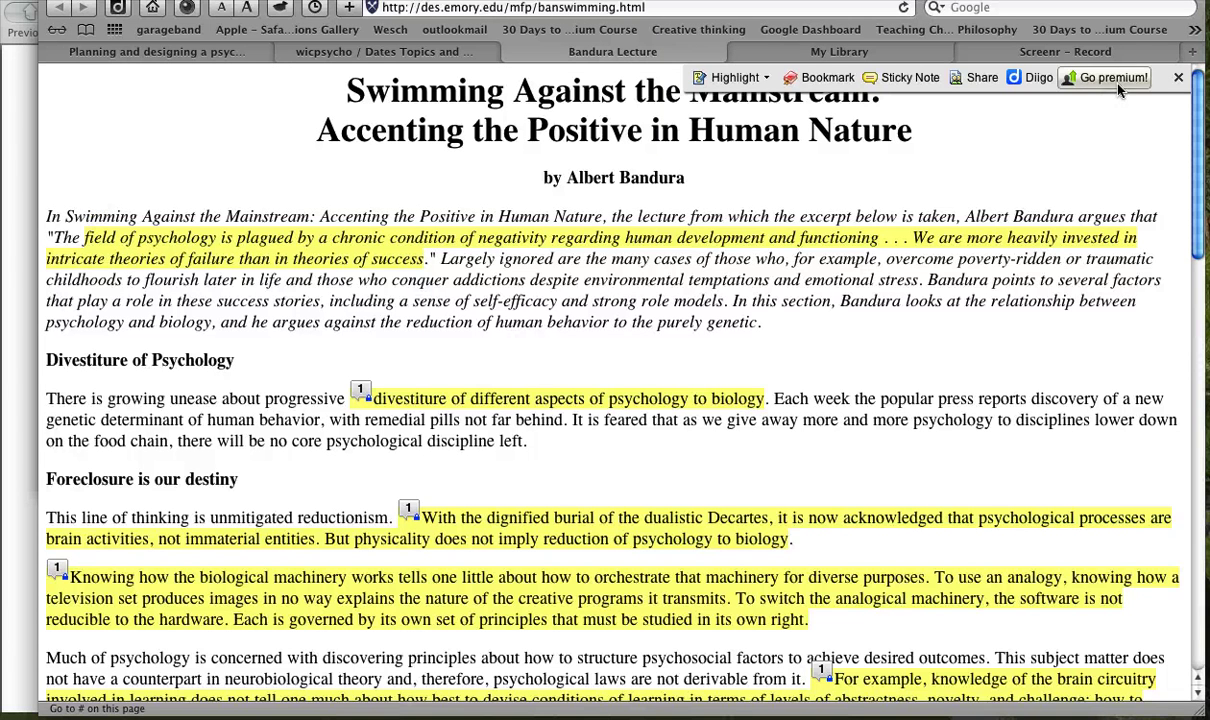
click(1178, 77)
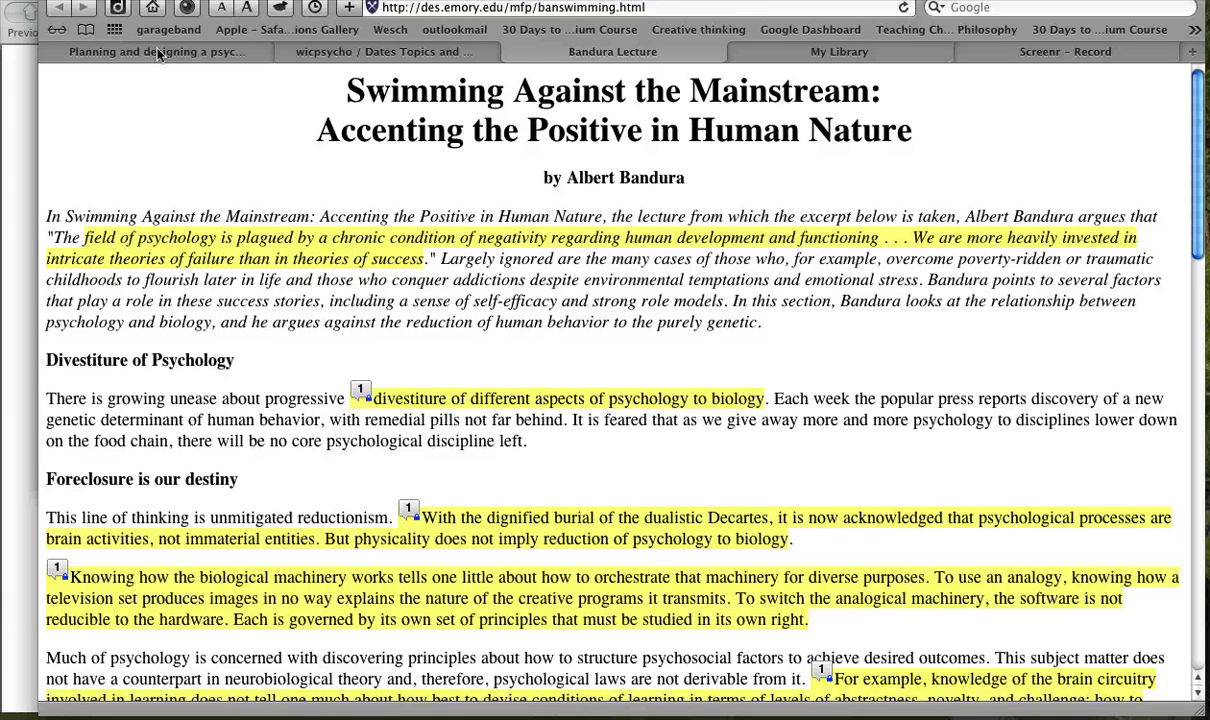
click(118, 8)
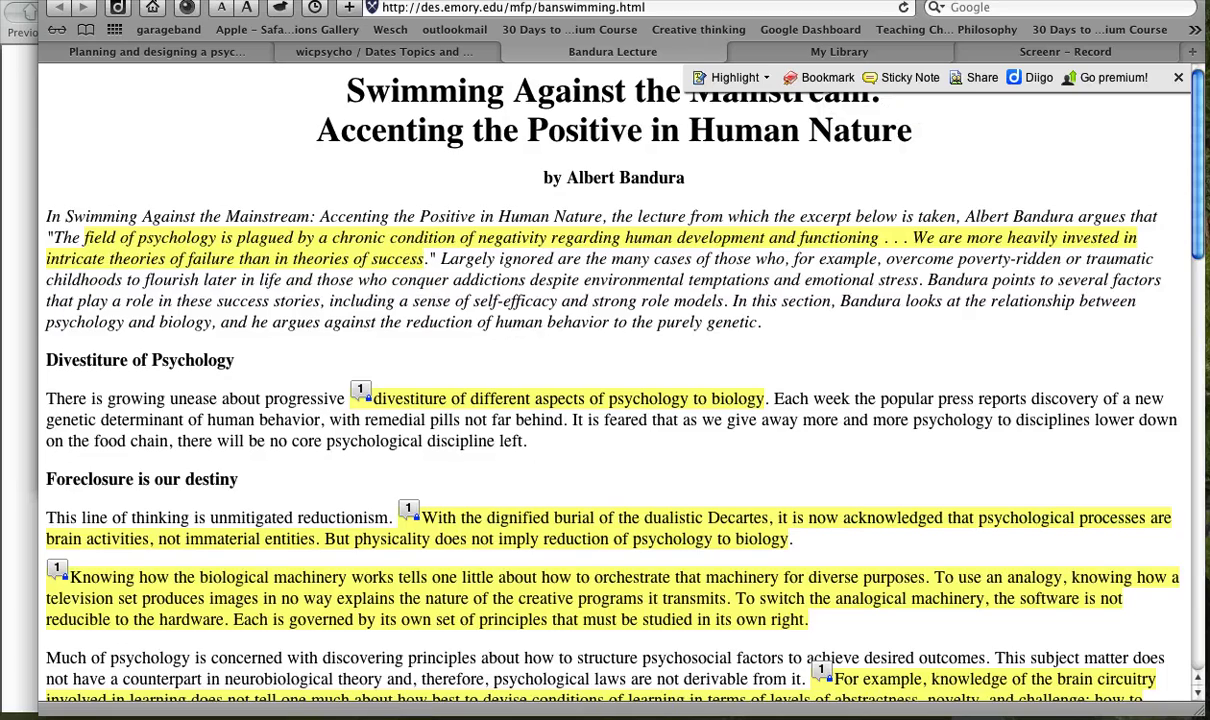
Scroll the Bandura lecture down to the 'Psychological principles cannot violate' paragraph.
scroll(1200, 185, down, 2)
scroll(1200, 190, down, 8)
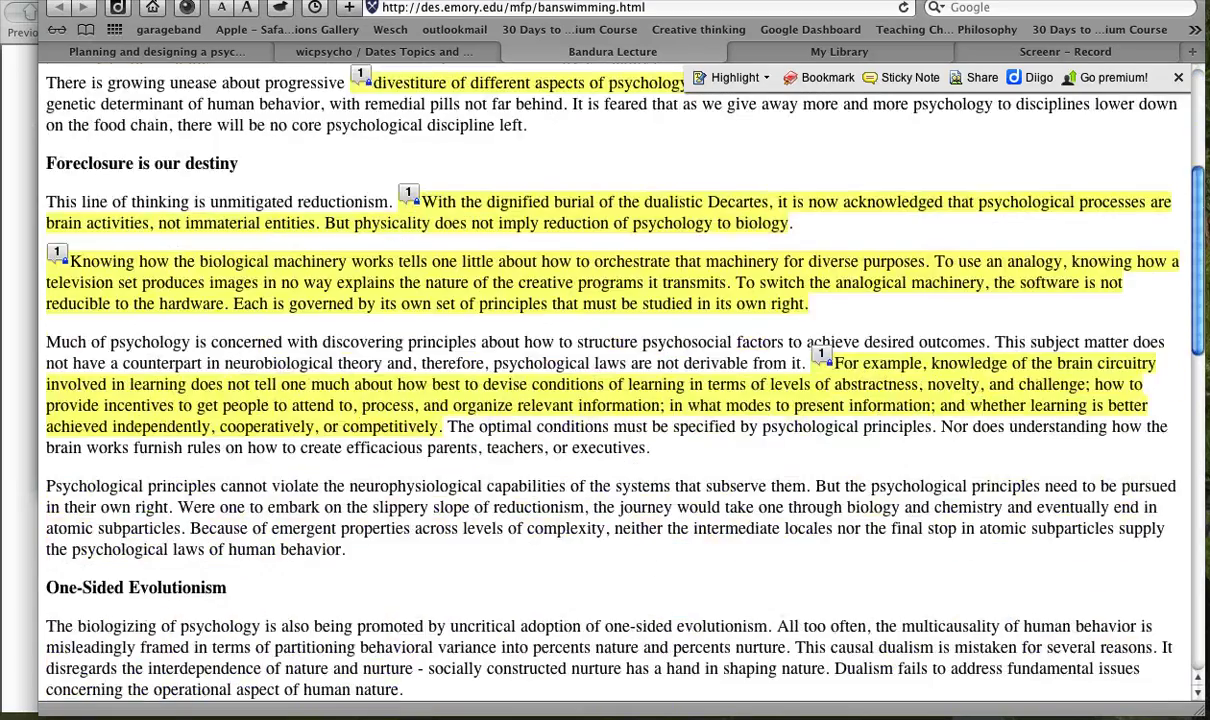
scroll(592, 361, down, 2)
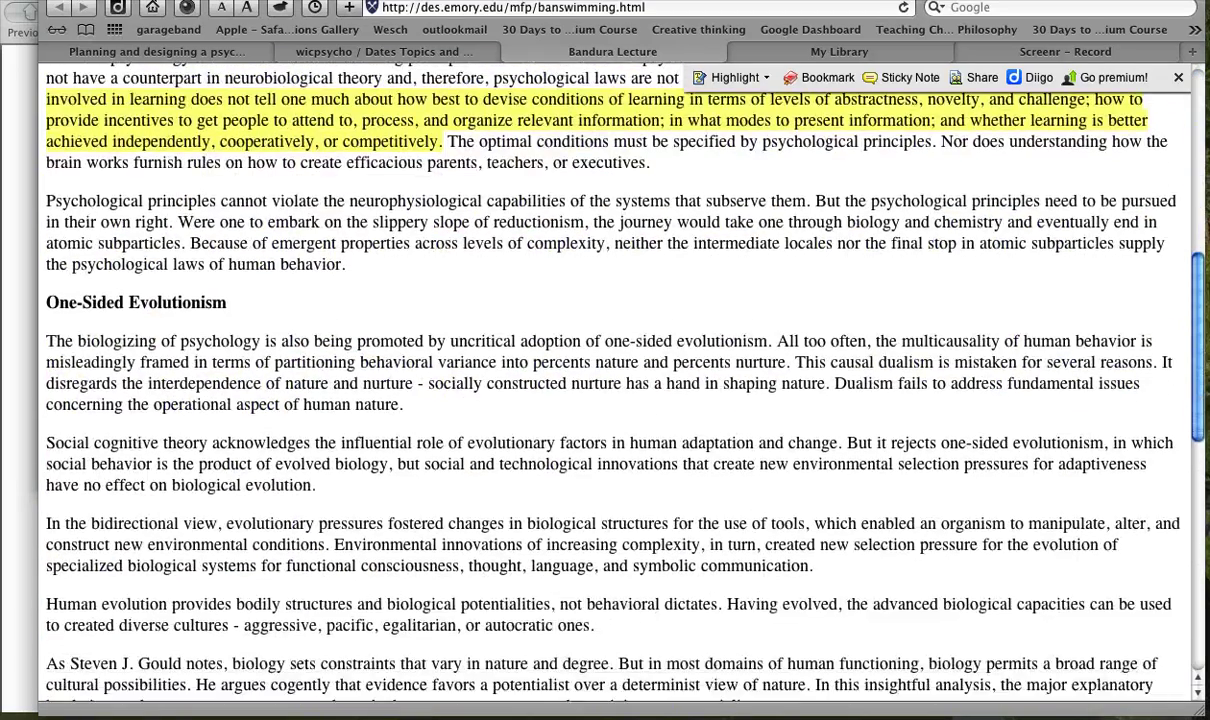
scroll(812, 140, up, 2)
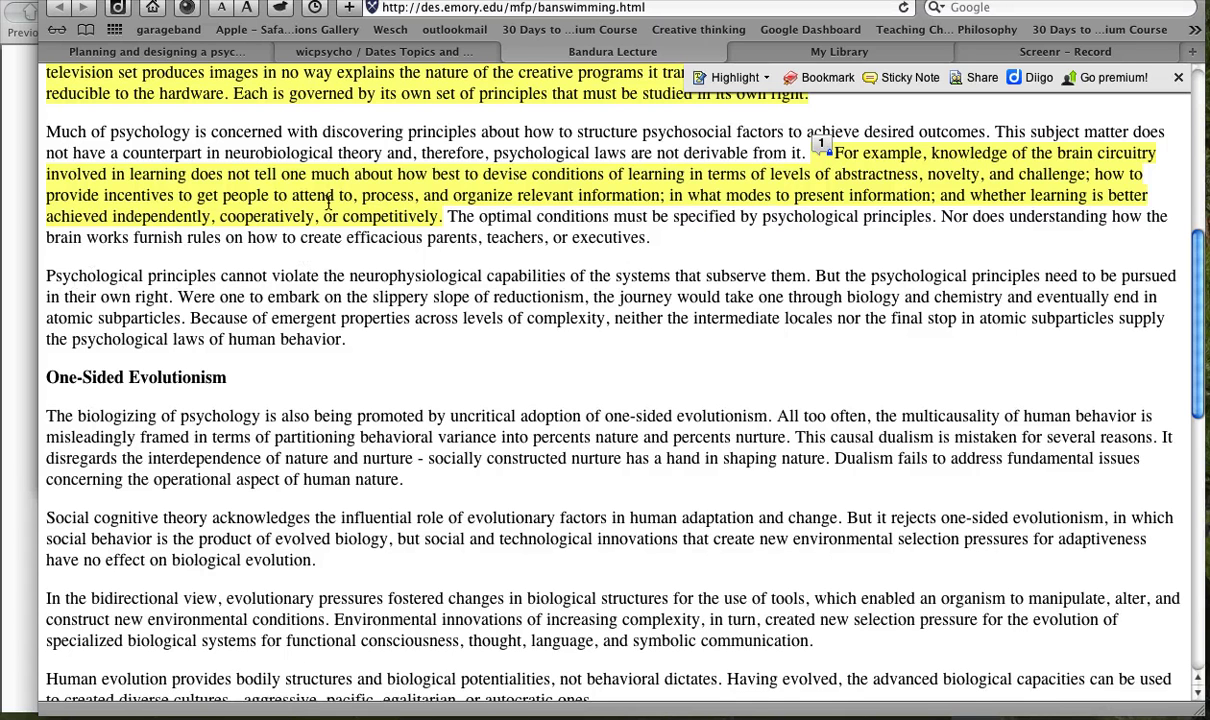
Set the Diigo highlighter to Blue and highlight 'Psychological principles cannot violate…' through 'subserve them'.
click(706, 77)
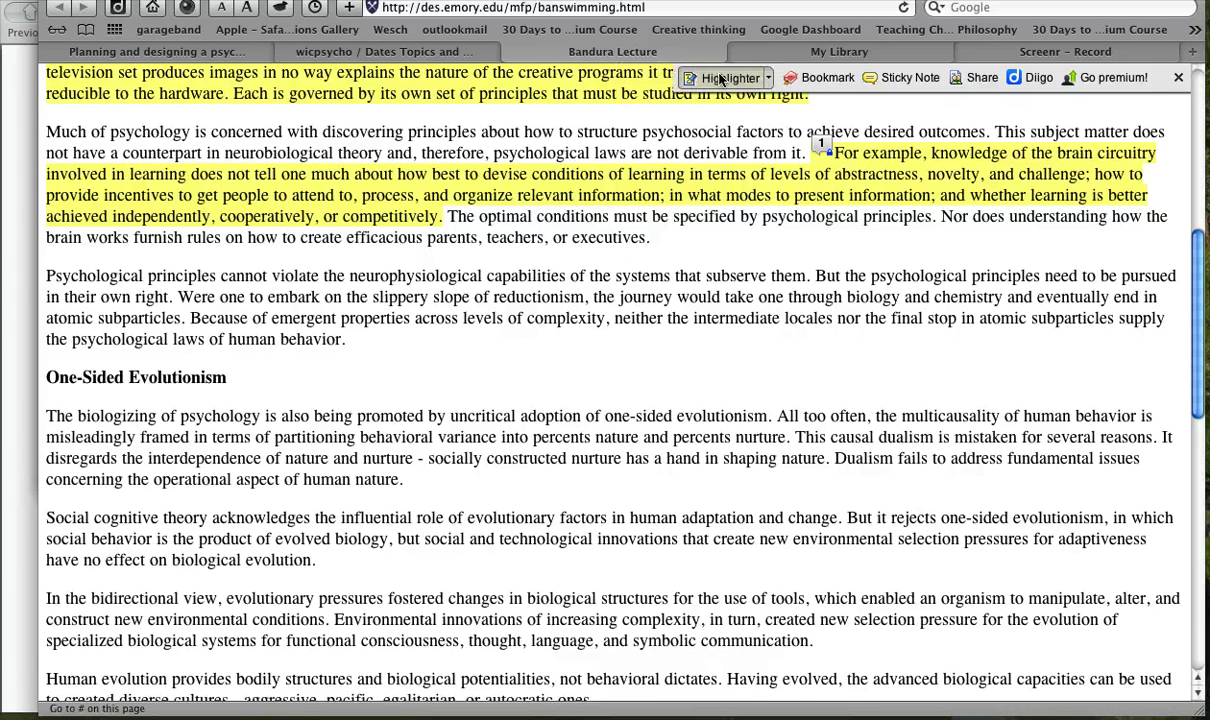
click(768, 79)
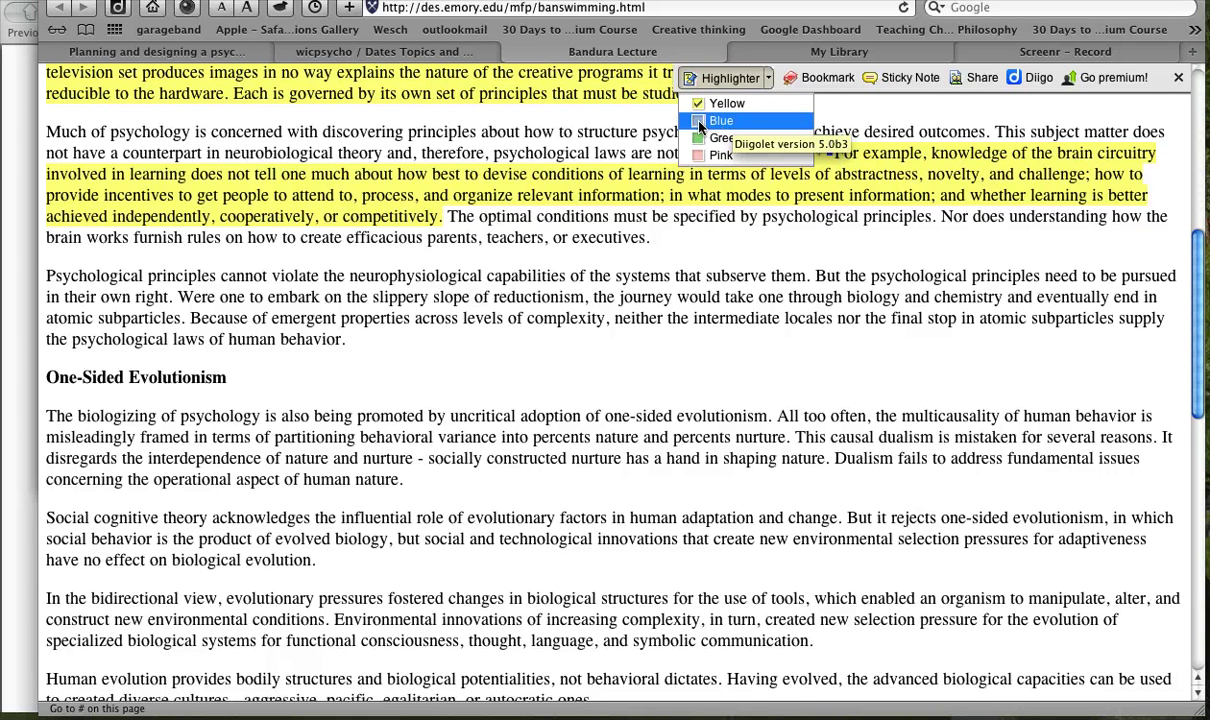
click(700, 125)
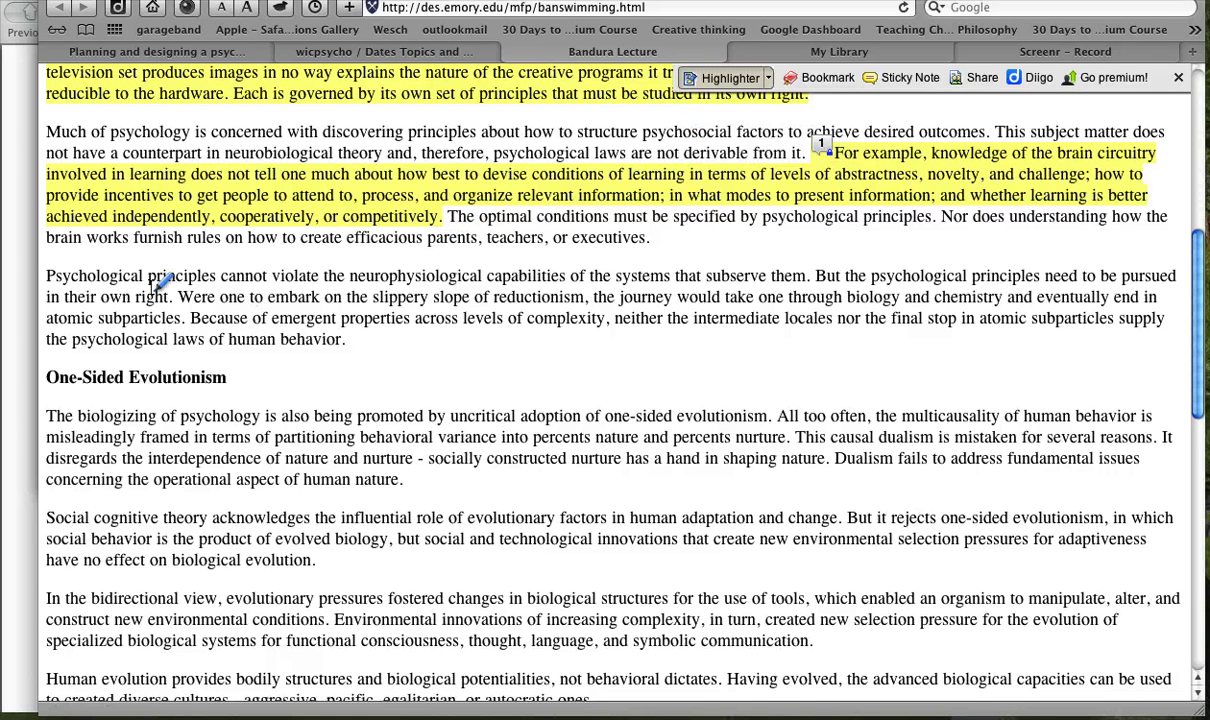
drag(47, 275, 143, 276)
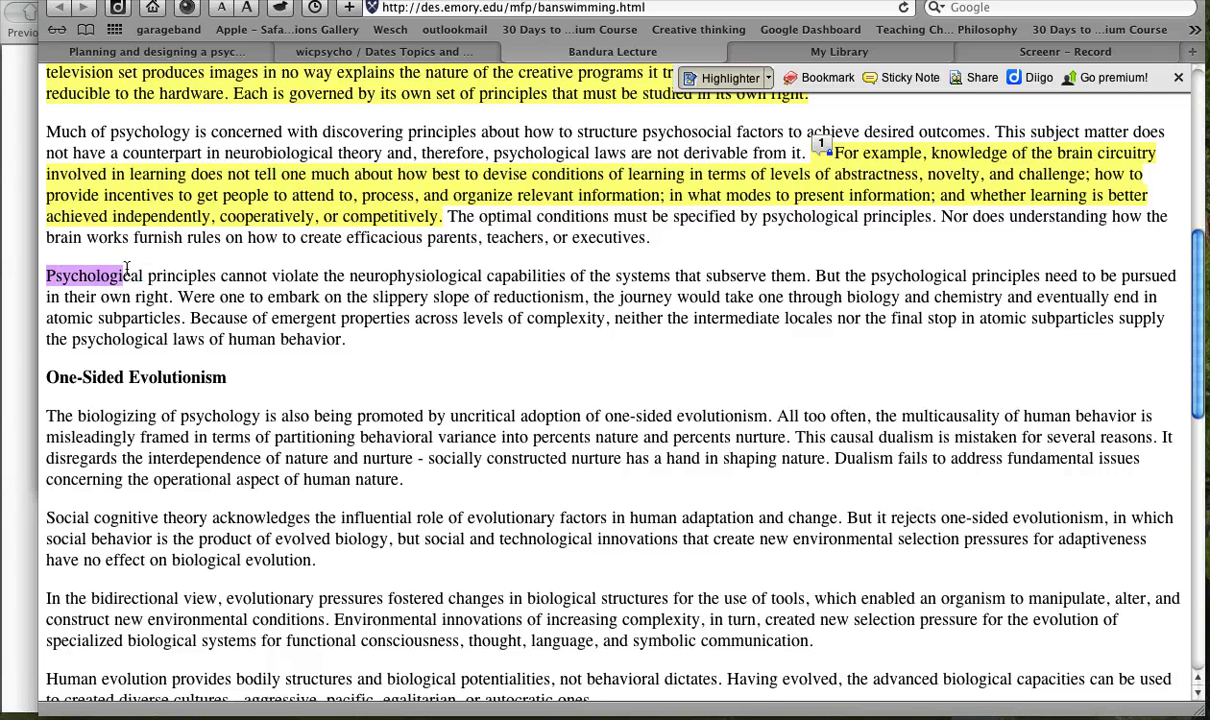
drag(259, 259, 409, 272)
drag(418, 270, 818, 285)
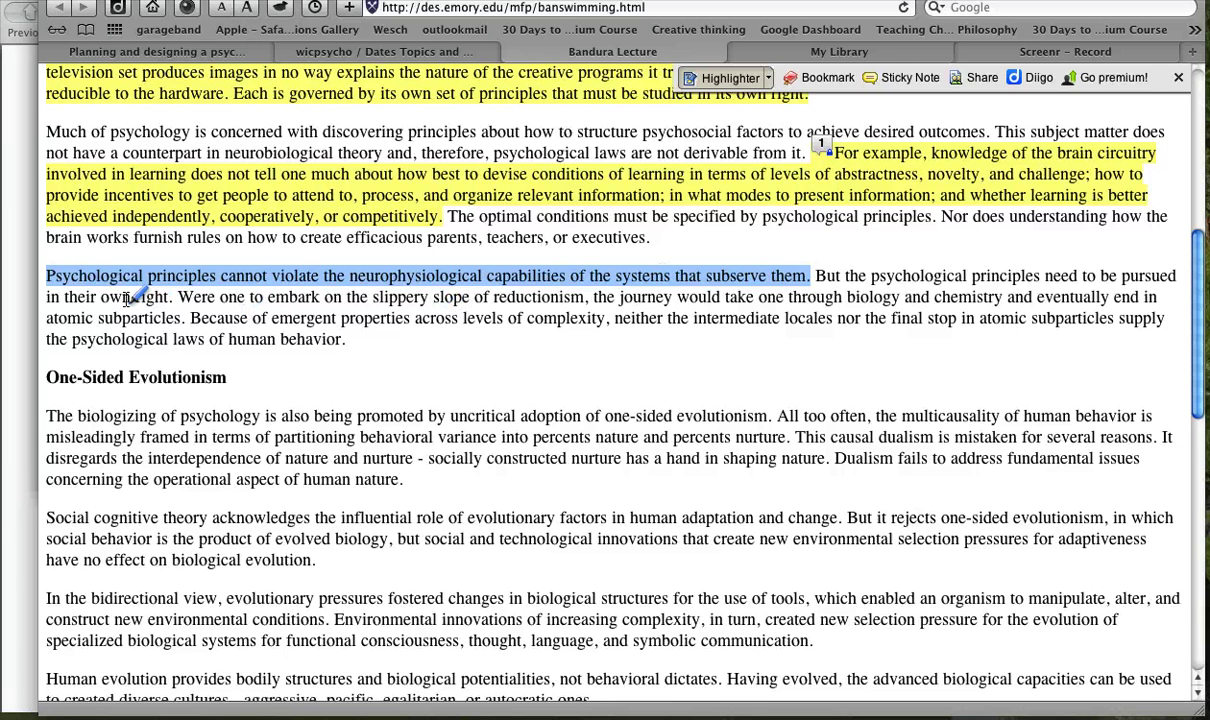
Post a Private sticky note 'the dangers of reducing all of human experience to biology' on the blue highlight.
mouse_move(60, 262)
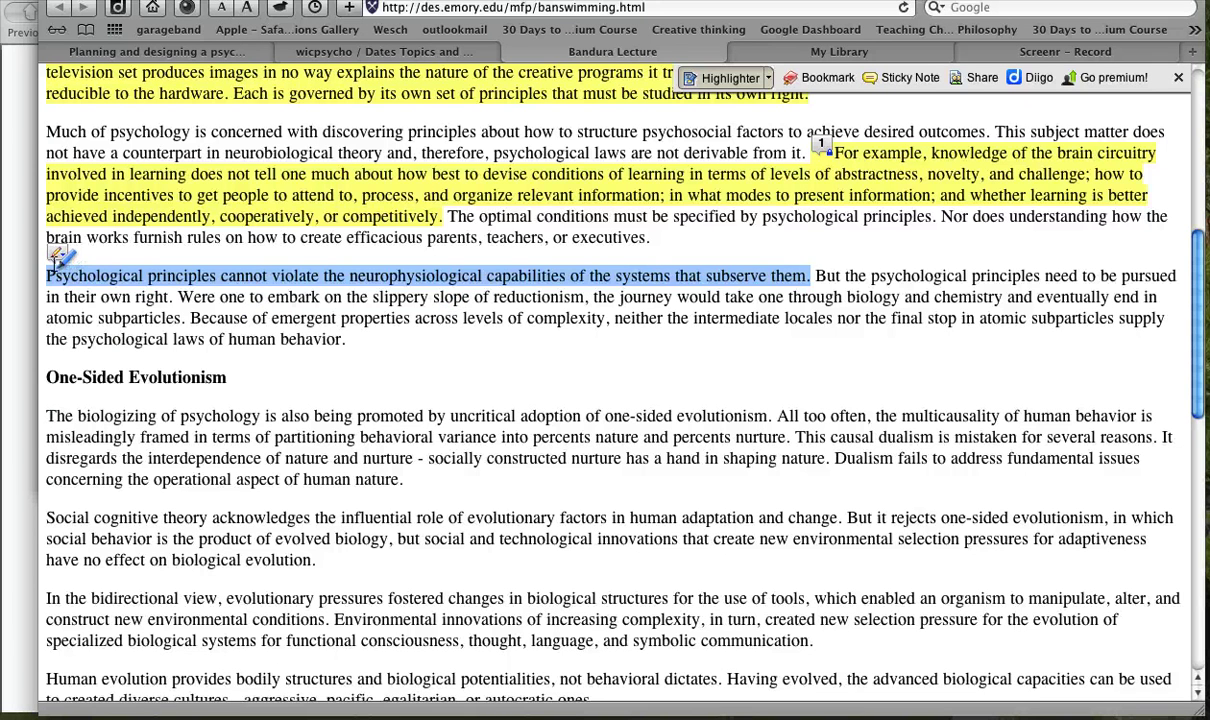
click(57, 254)
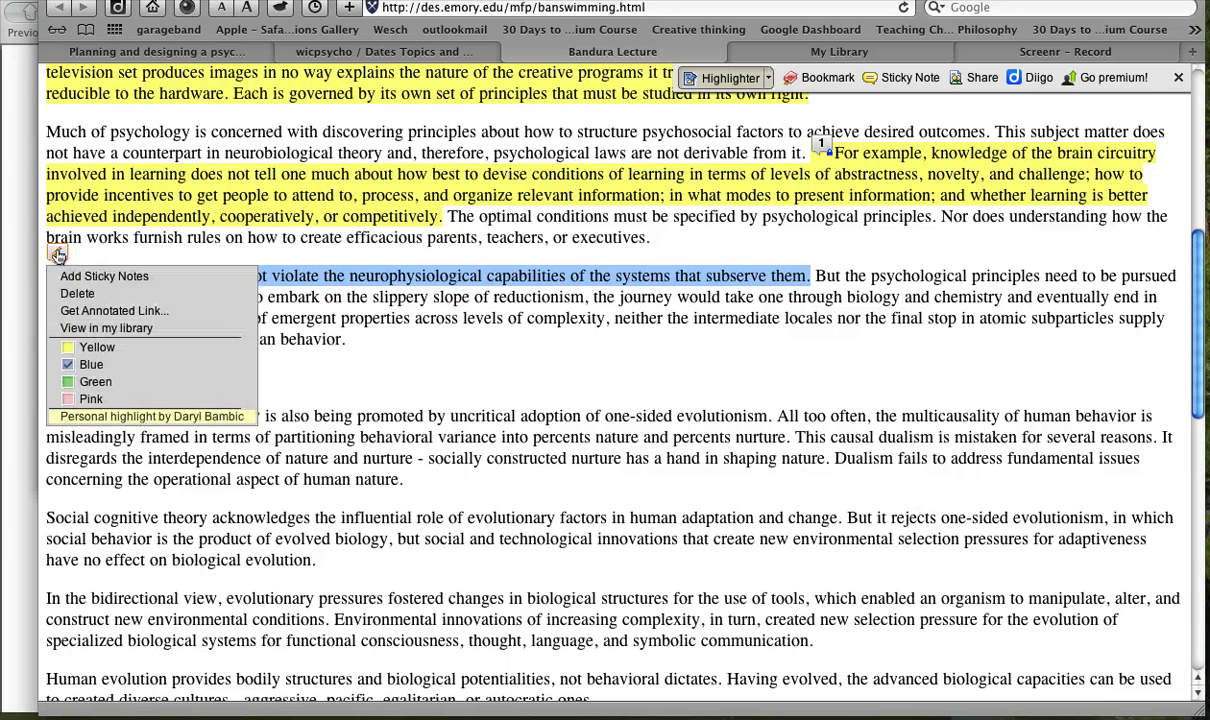
click(68, 276)
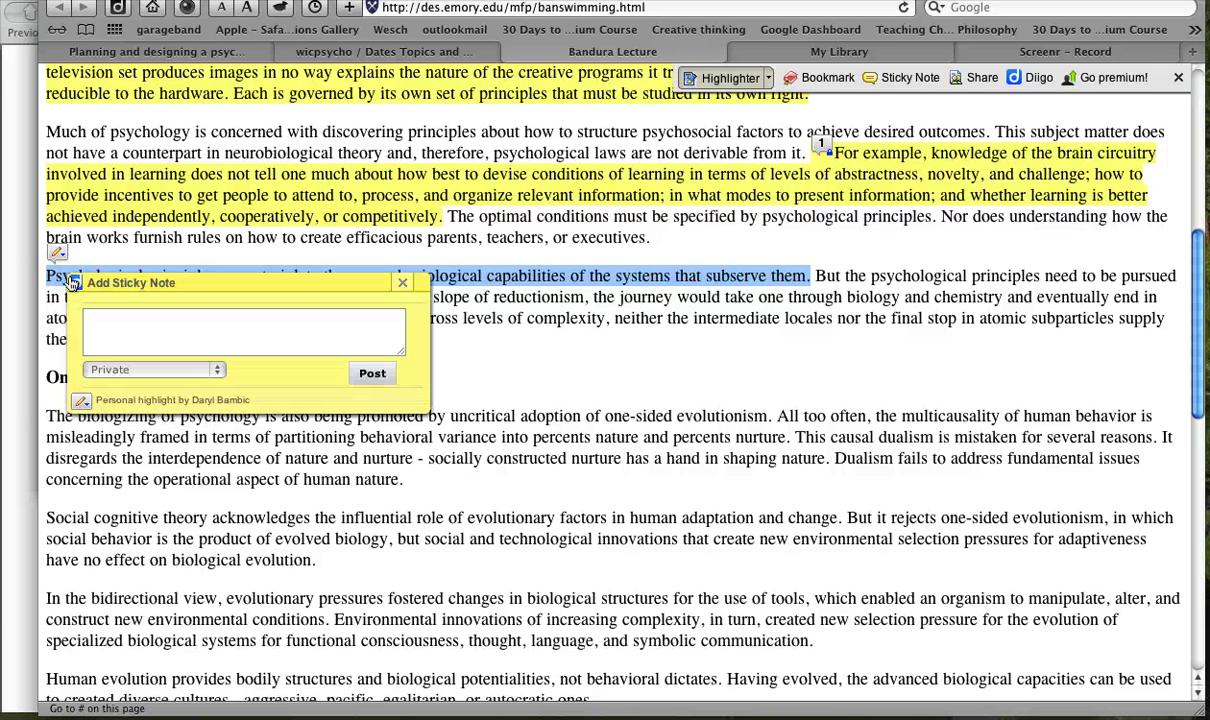
click(108, 331)
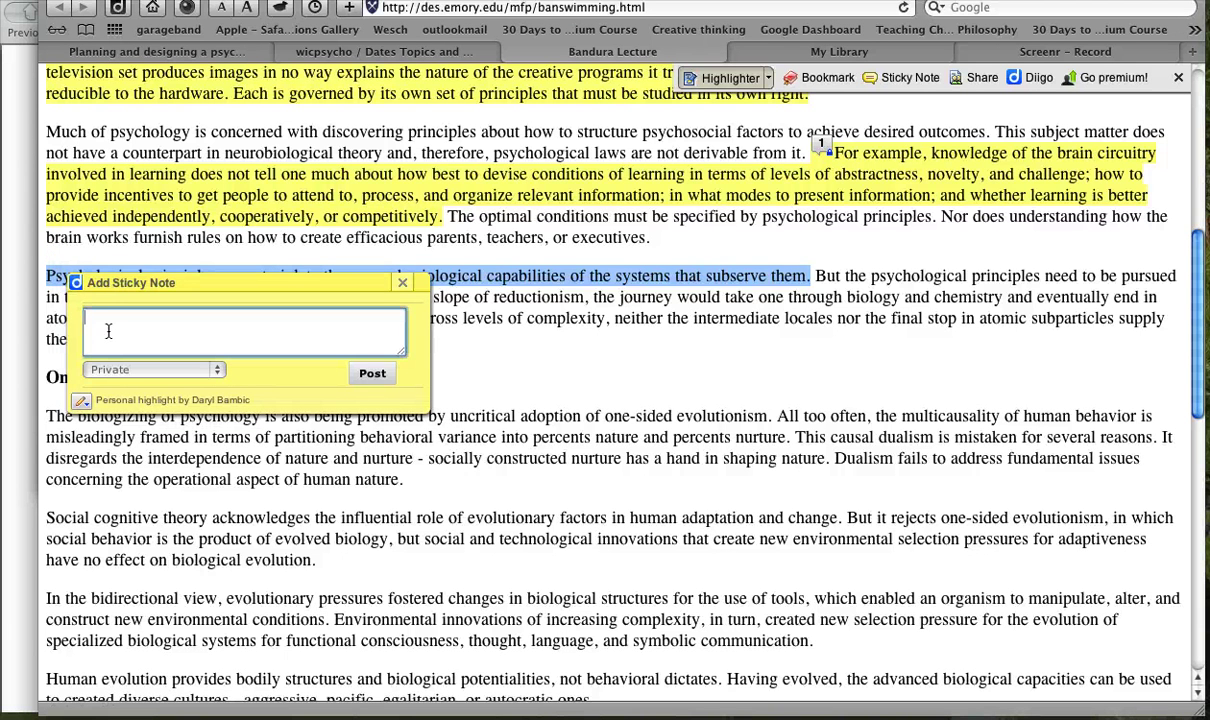
text(the dangers of reducing all of human ep)
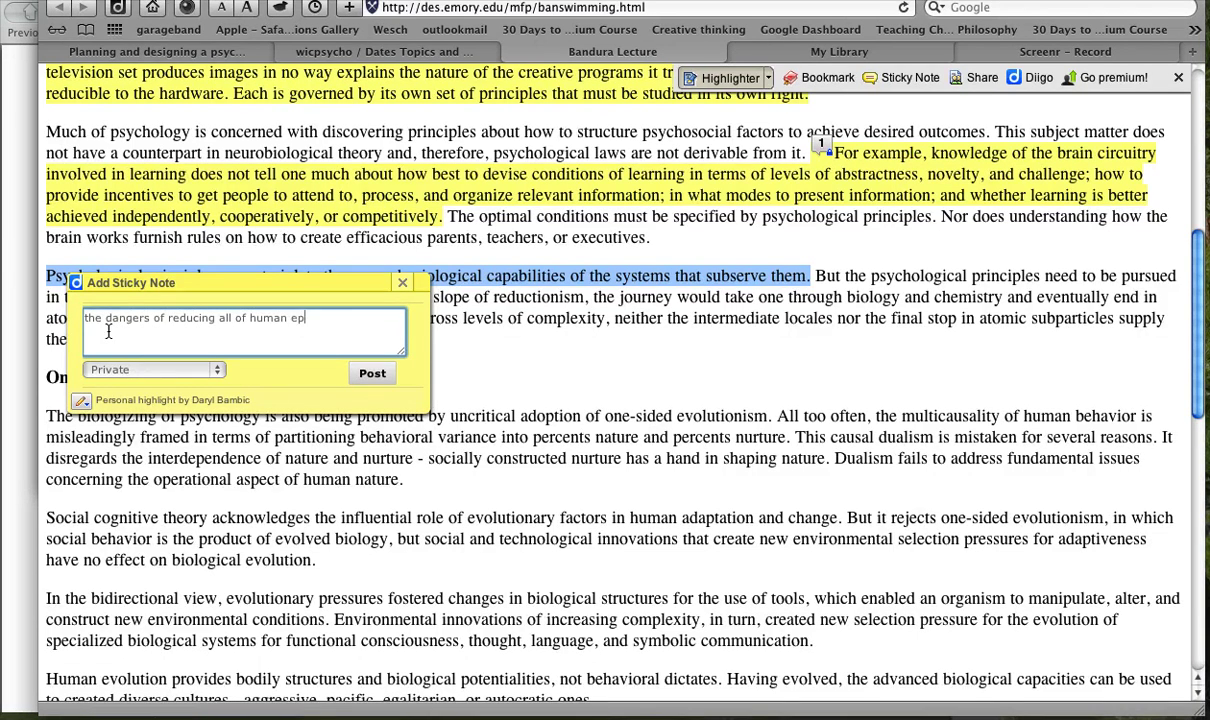
key(BackSpace)
text(xperience to biology)
click(218, 371)
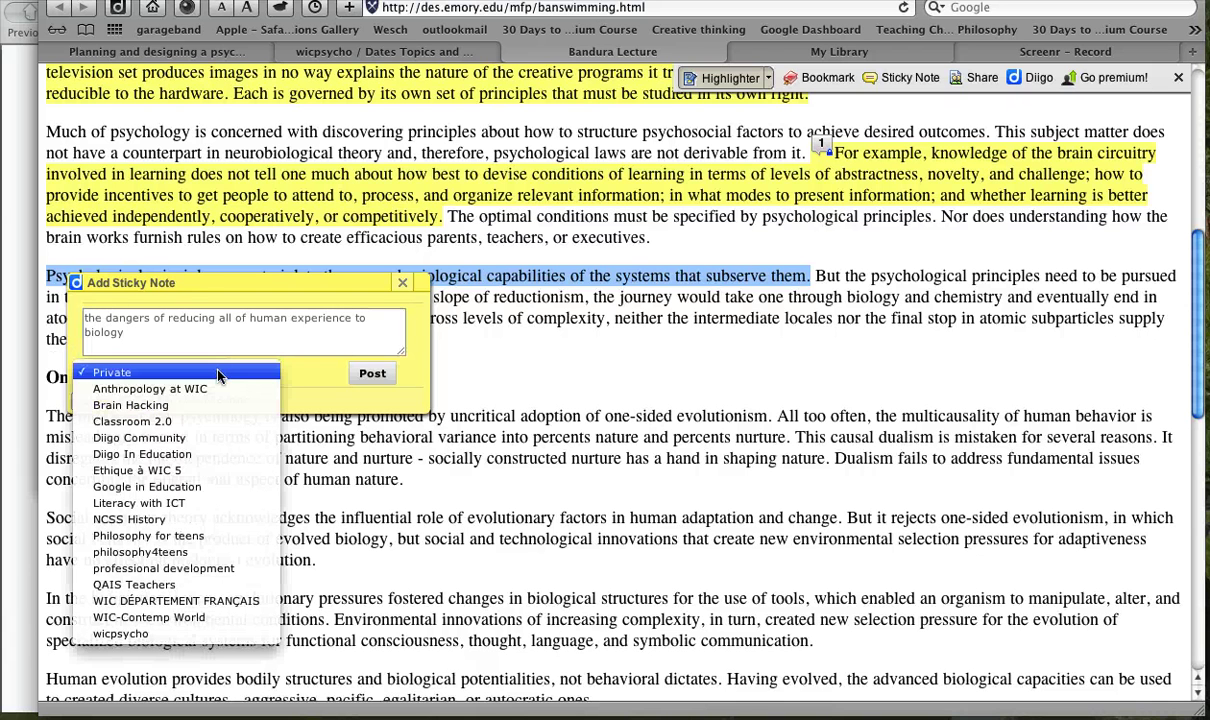
click(220, 373)
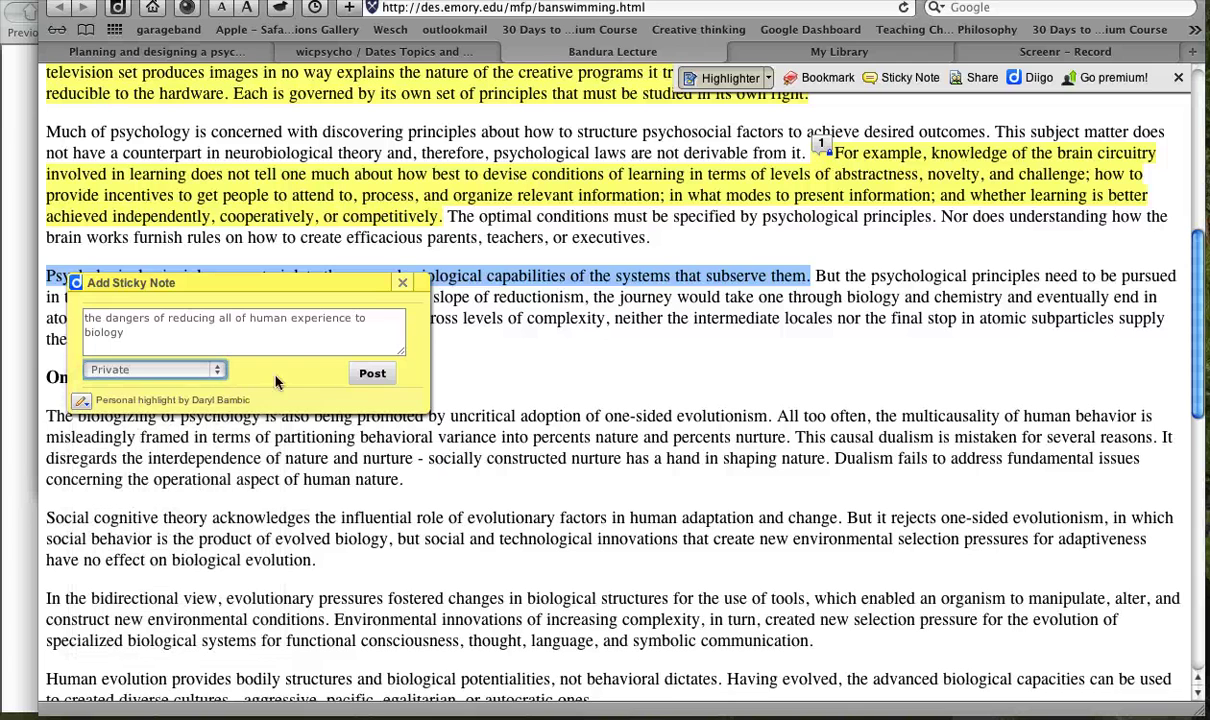
click(374, 373)
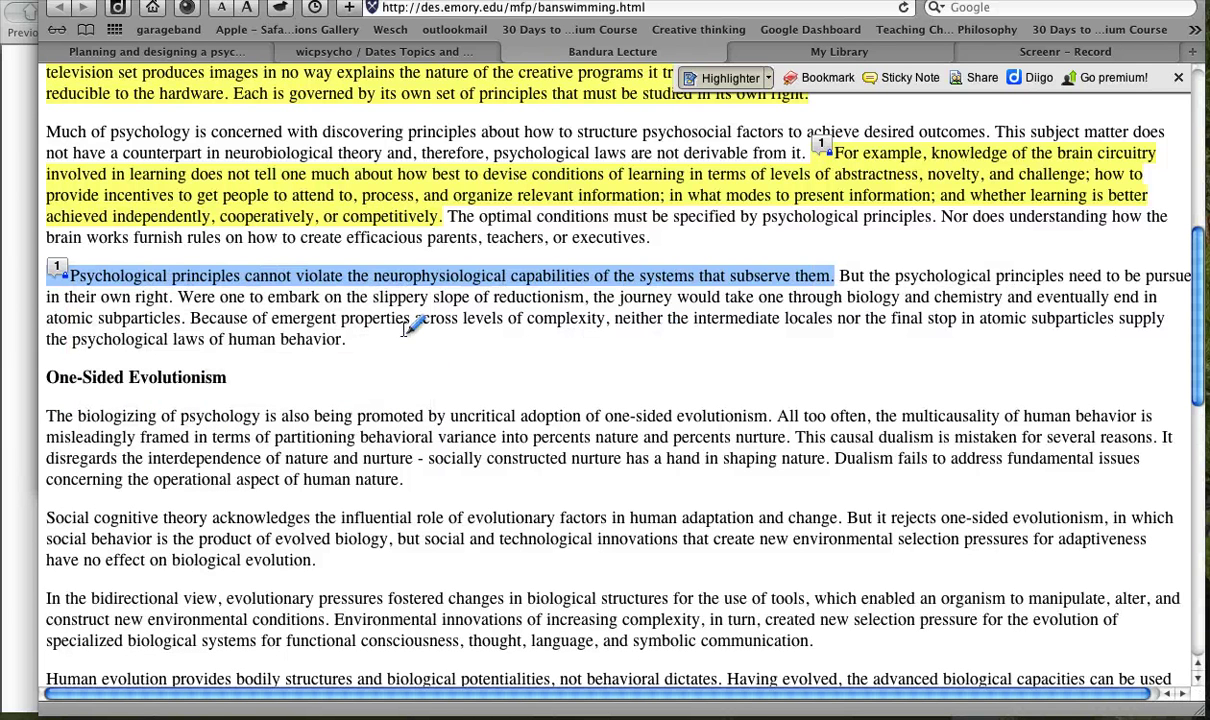
Read the notes on the blue highlight and the divestiture highlight.
click(54, 266)
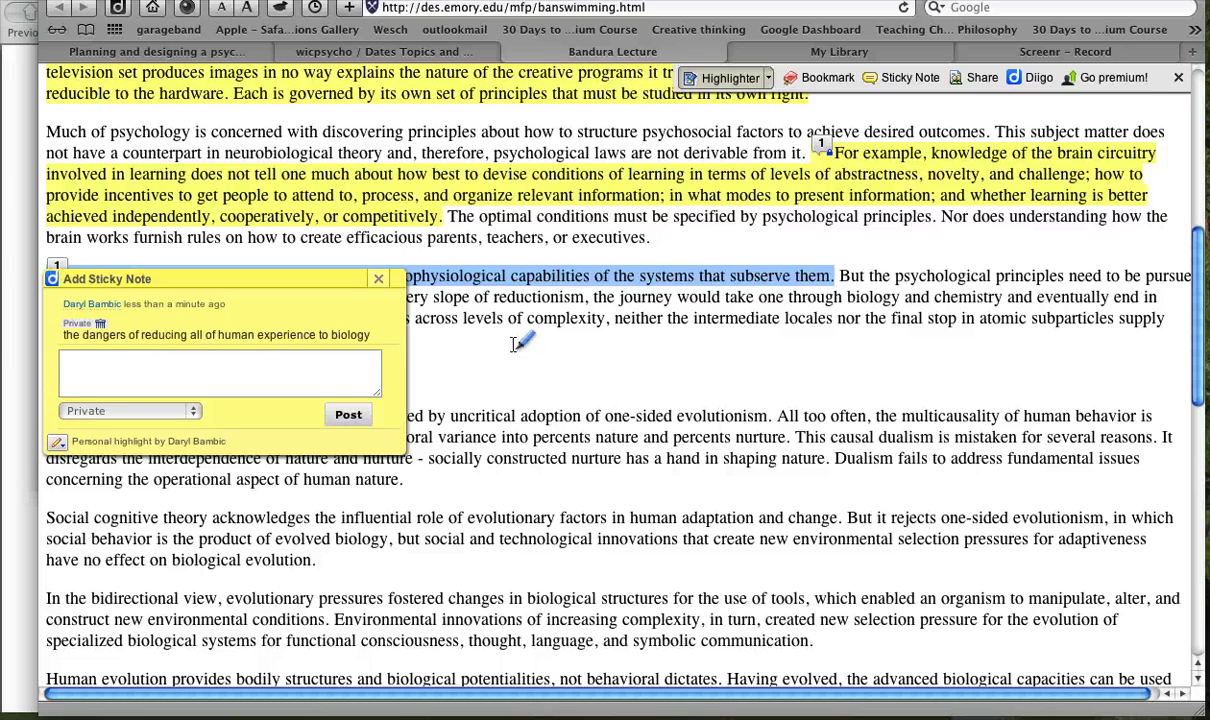
scroll(590, 366, up, 5)
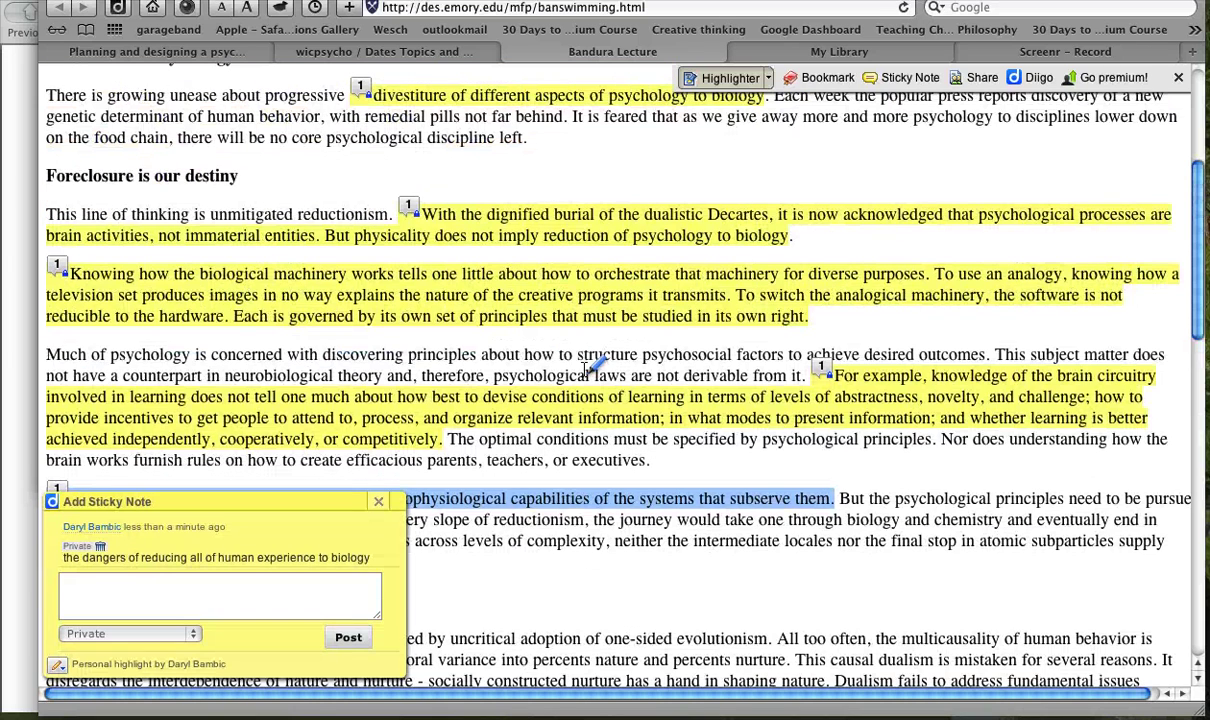
click(880, 192)
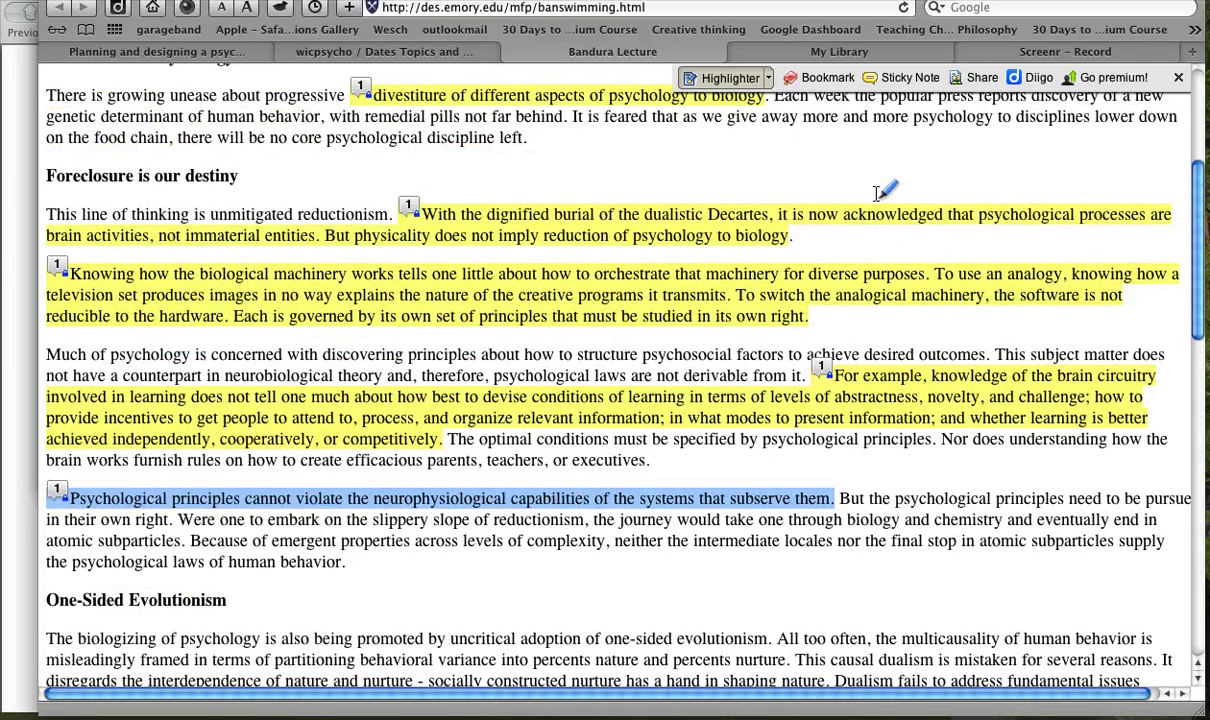
click(362, 90)
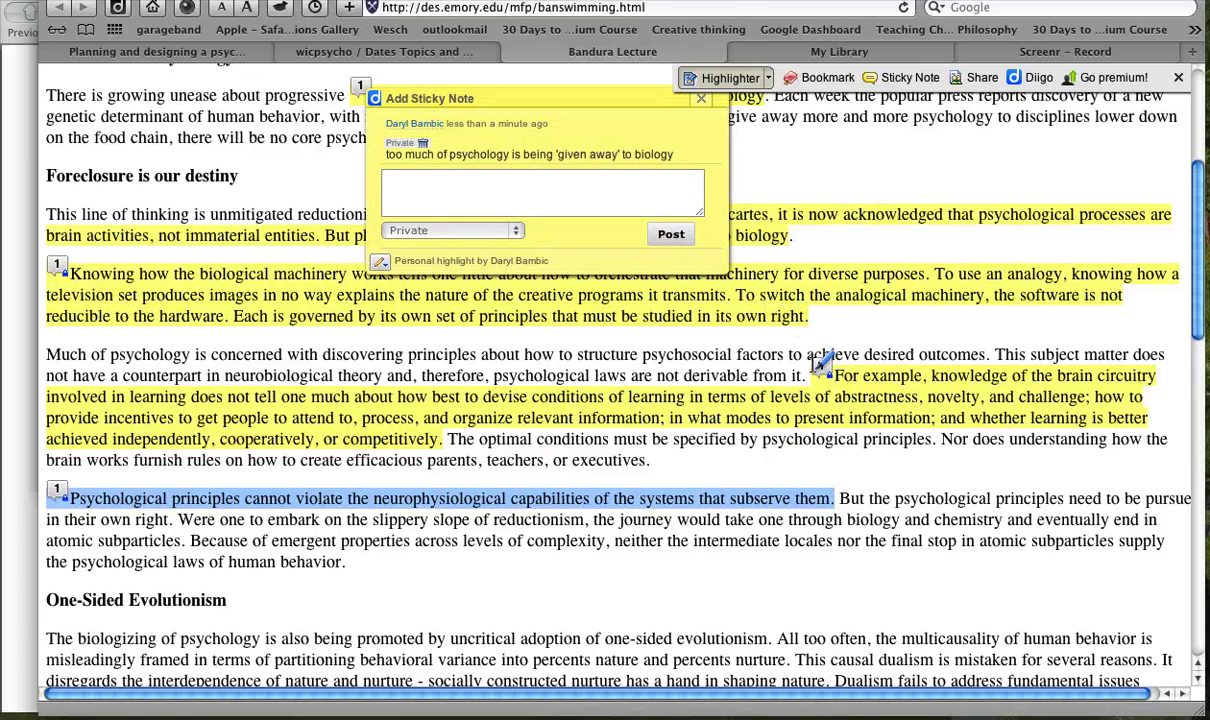
click(515, 305)
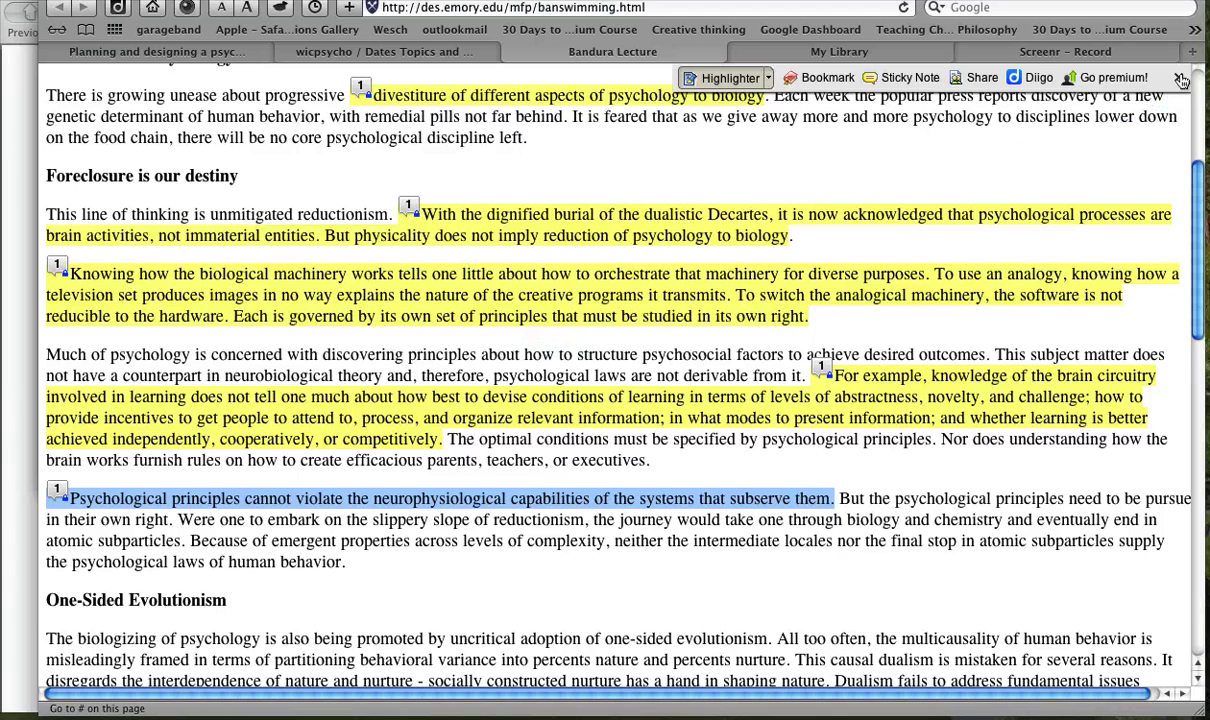
Close the Diigo toolbar and return to the top of the page.
click(1181, 80)
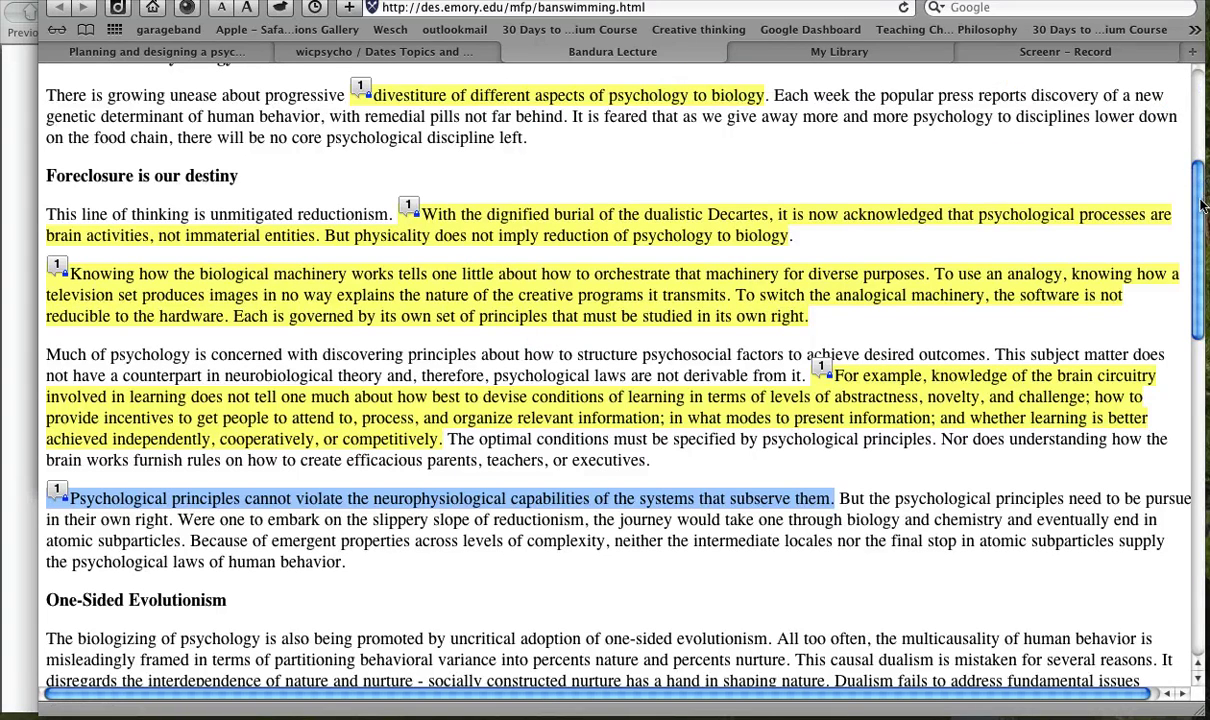
scroll(1192, 148, up, 4)
scroll(1190, 148, up, 3)
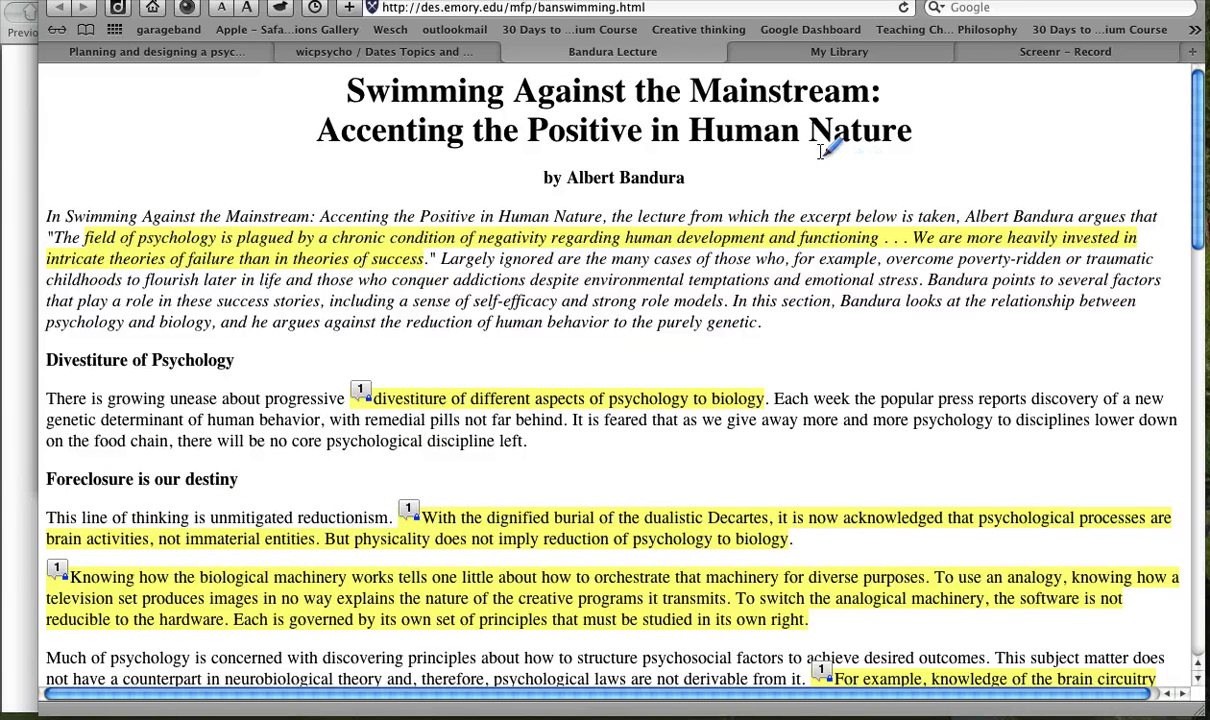
Reload the Bandura lecture, reactivate Diigo's saved highlights, and show the dignified burial passage's note.
click(906, 7)
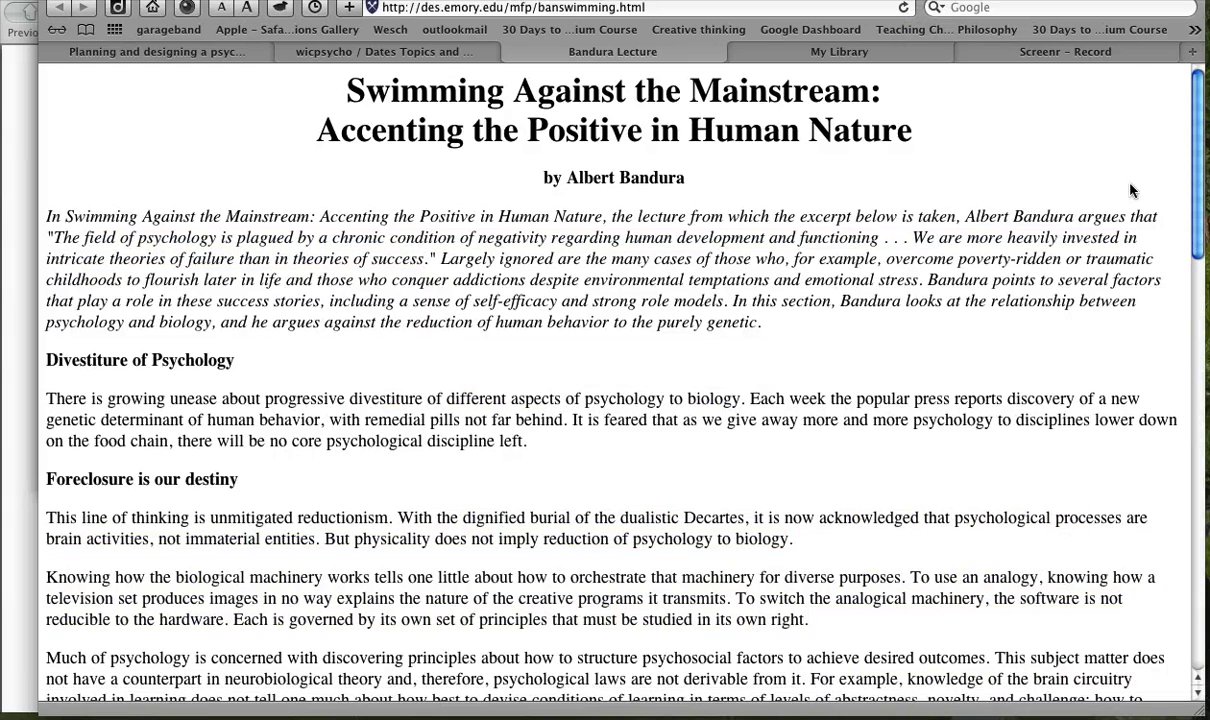
scroll(1175, 188, down, 10)
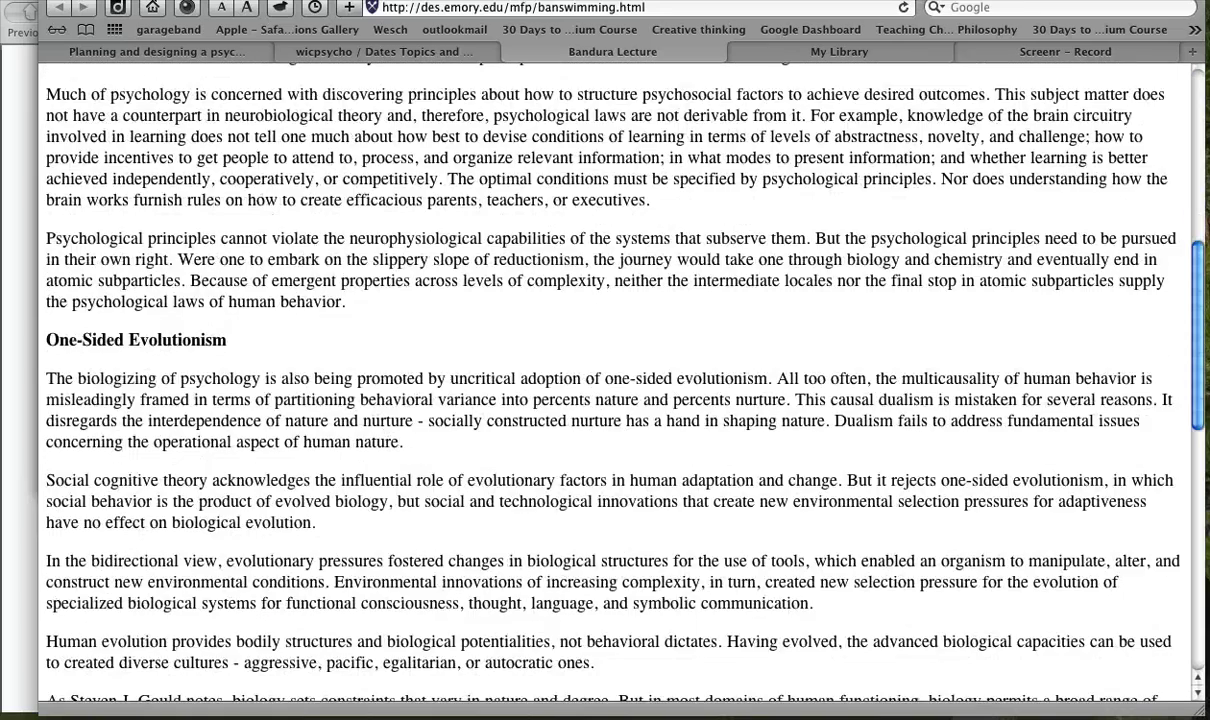
scroll(1190, 150, up, 10)
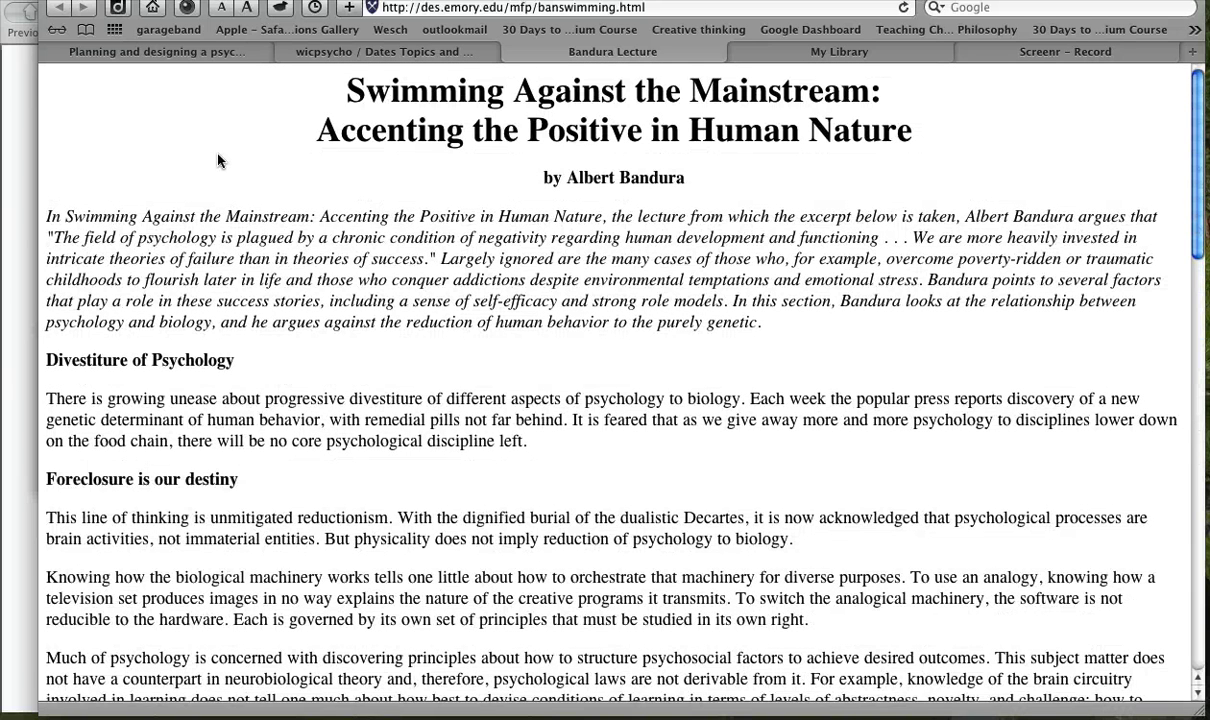
click(117, 7)
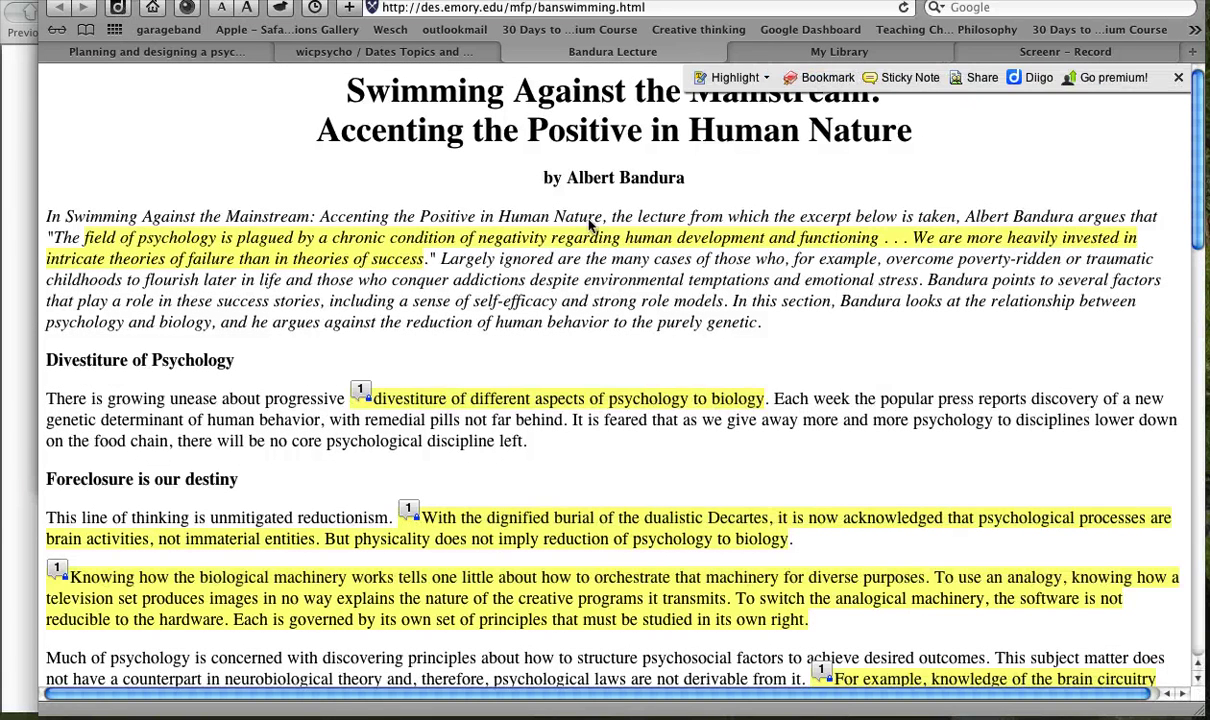
click(409, 511)
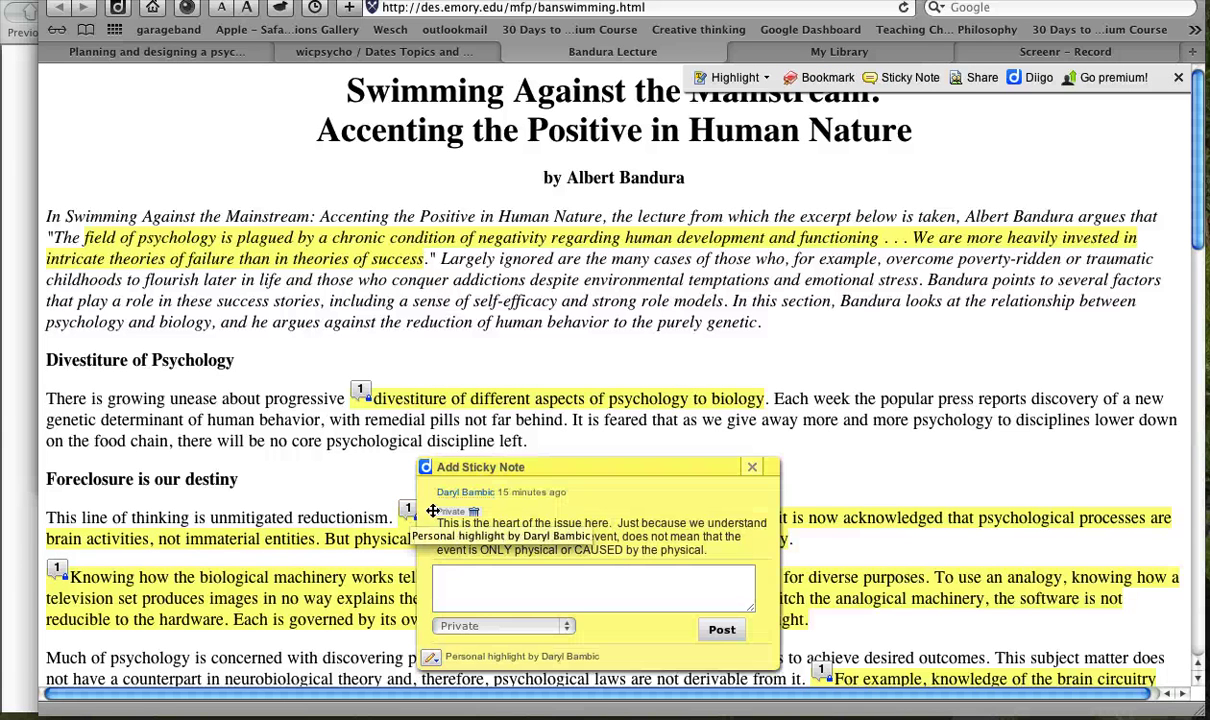